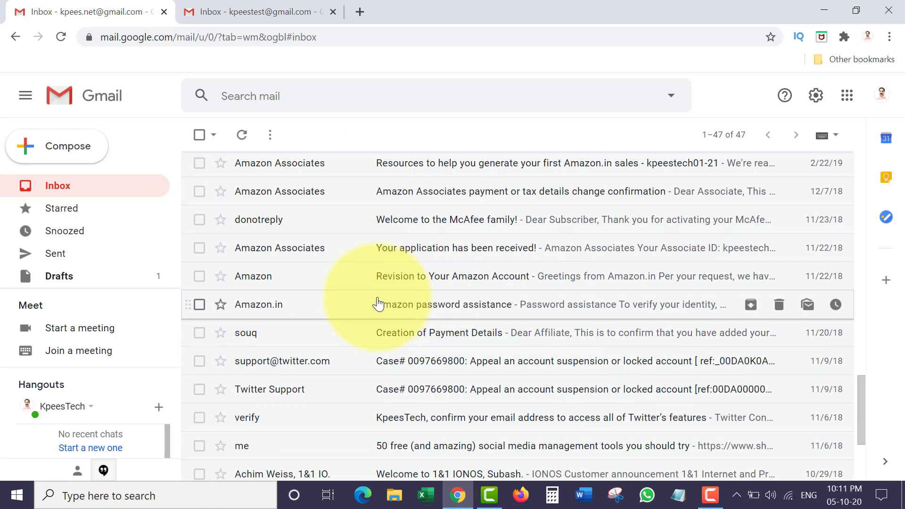
- Open the souq Creation of Payment Details message, return to the inbox, and expand More
left_click(258, 342)
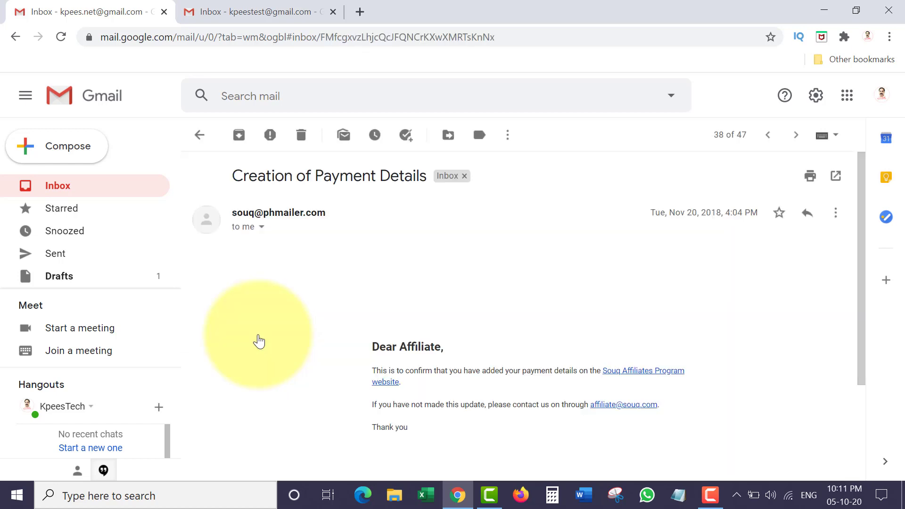
left_click(14, 37)
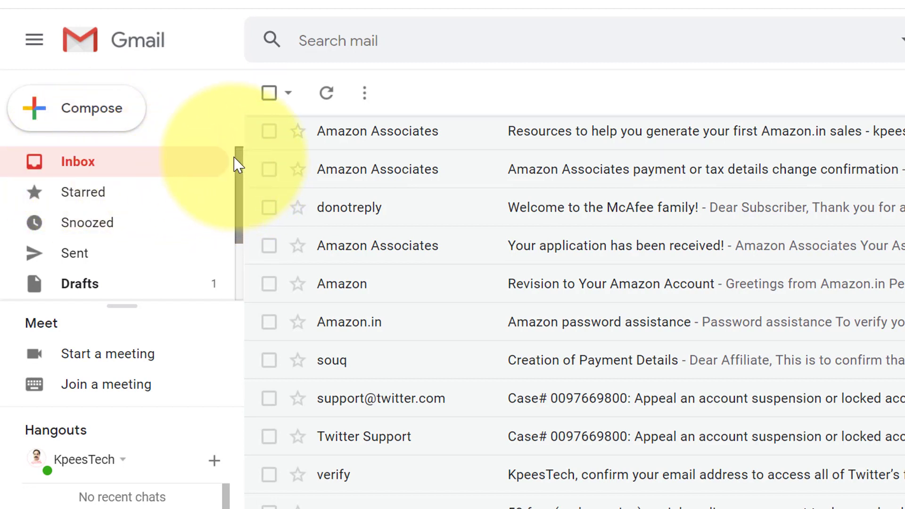
left_click_drag(238, 165, 245, 234)
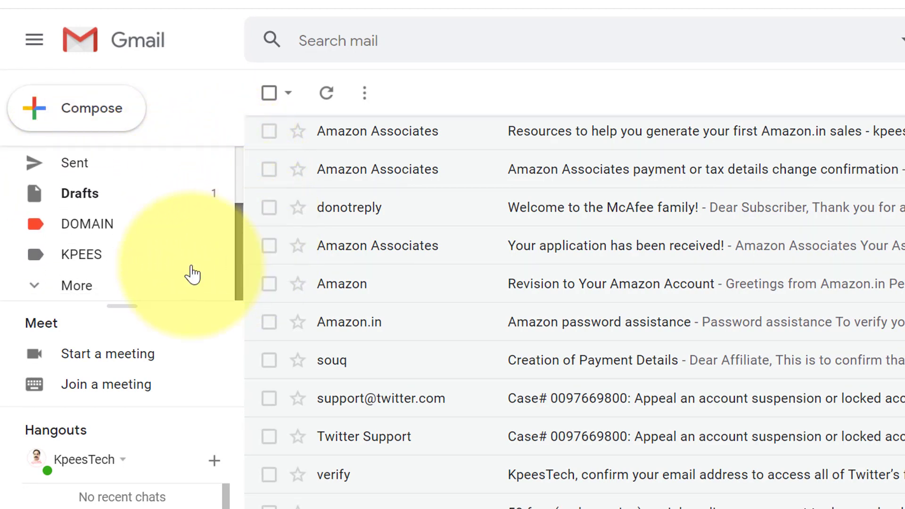
left_click(82, 292)
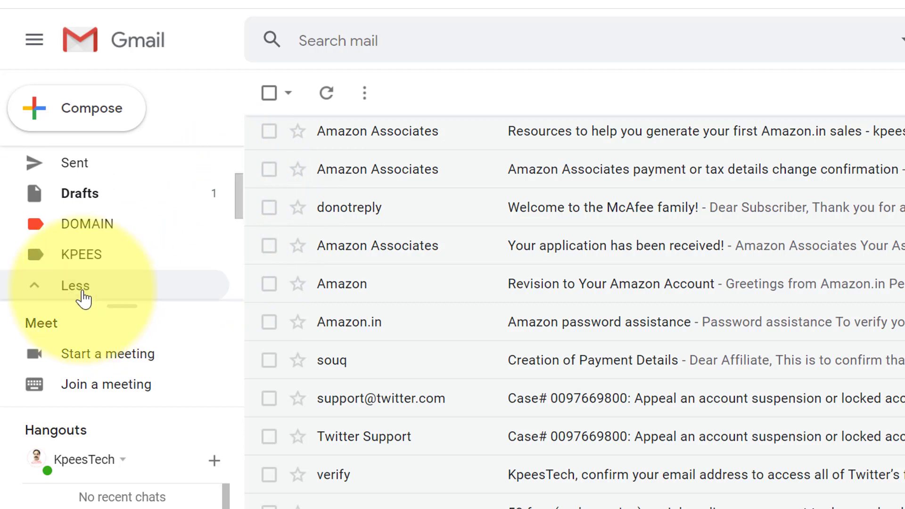
- Create a new label named SOUQ
left_click_drag(239, 192, 236, 299)
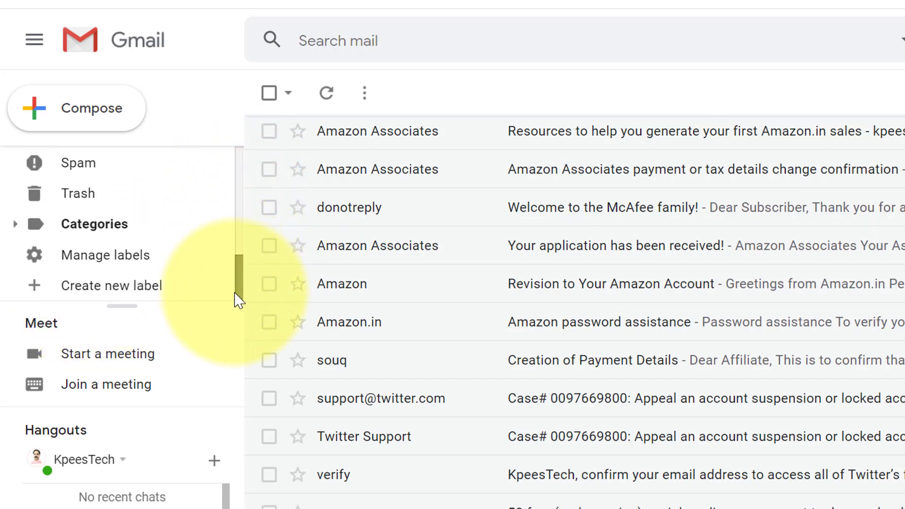
left_click(96, 291)
type("S")
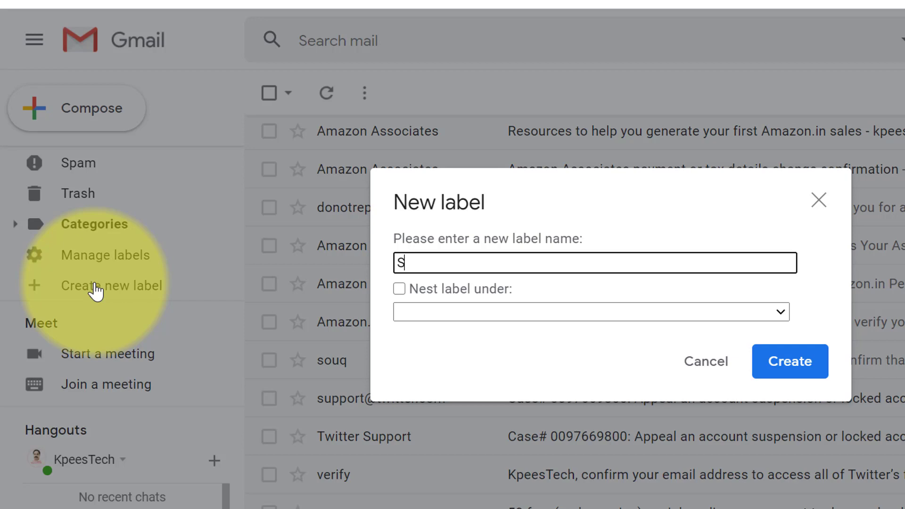
type("OUQ")
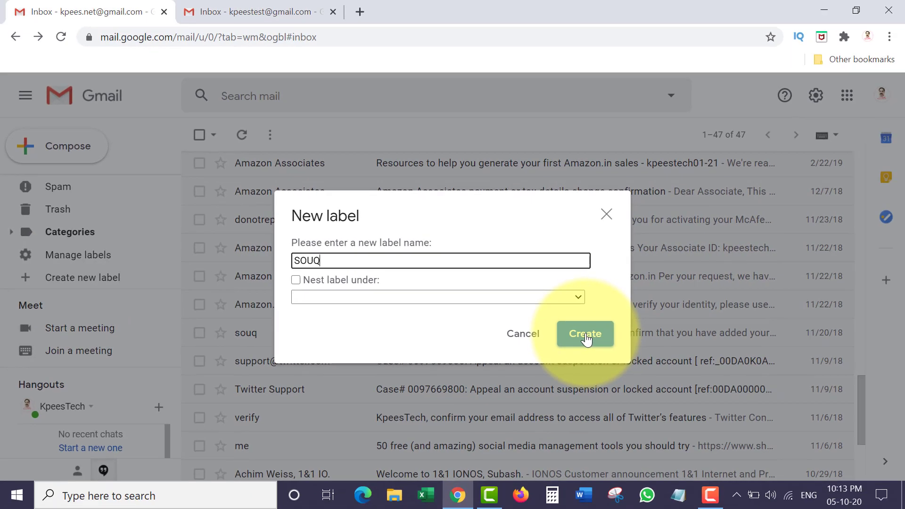
left_click(790, 367)
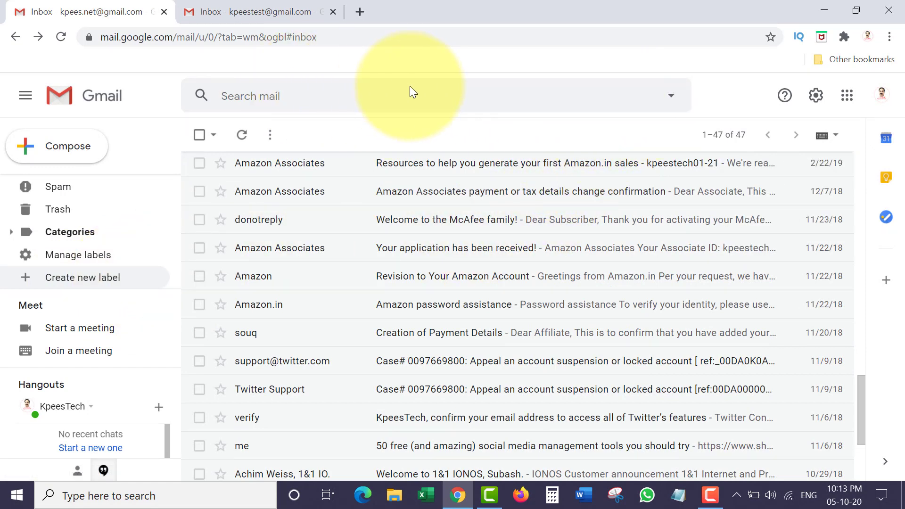
- Search the mailbox for SOUQ.COM to list the Souq.com messages
left_click(277, 93)
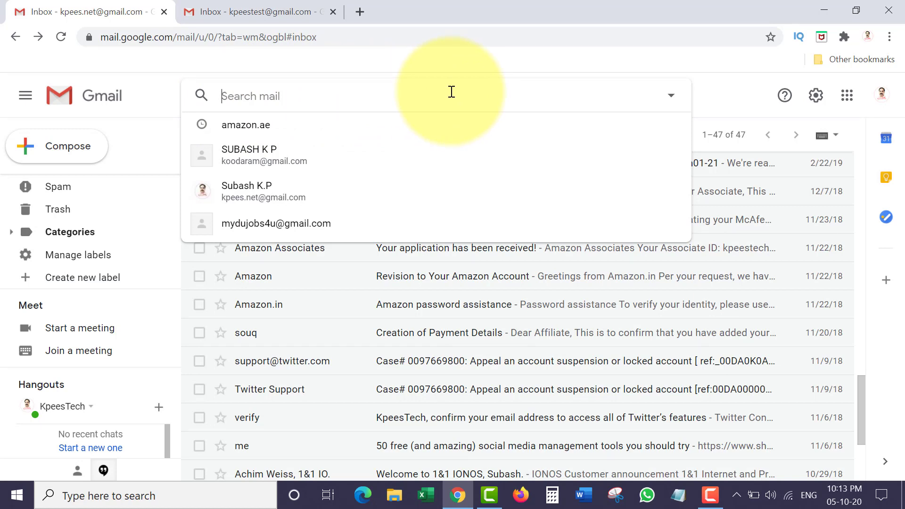
type("SOUQ.C")
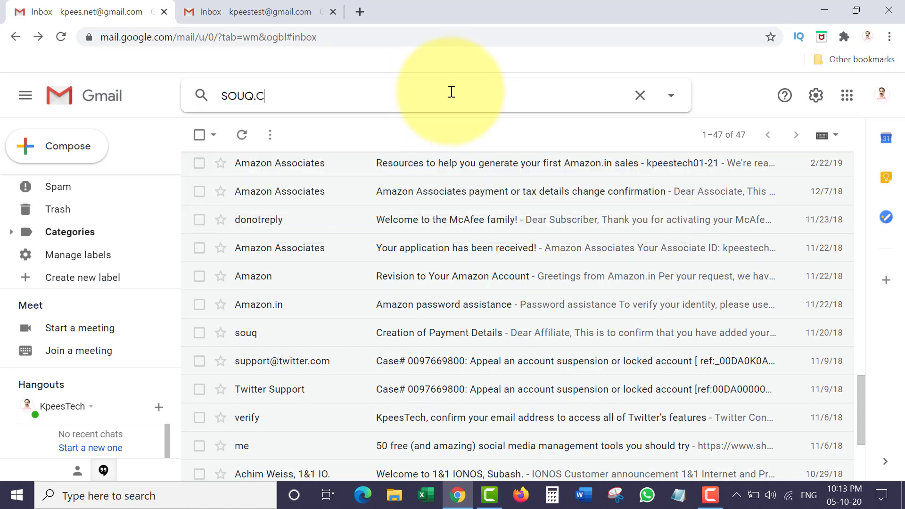
type("OM")
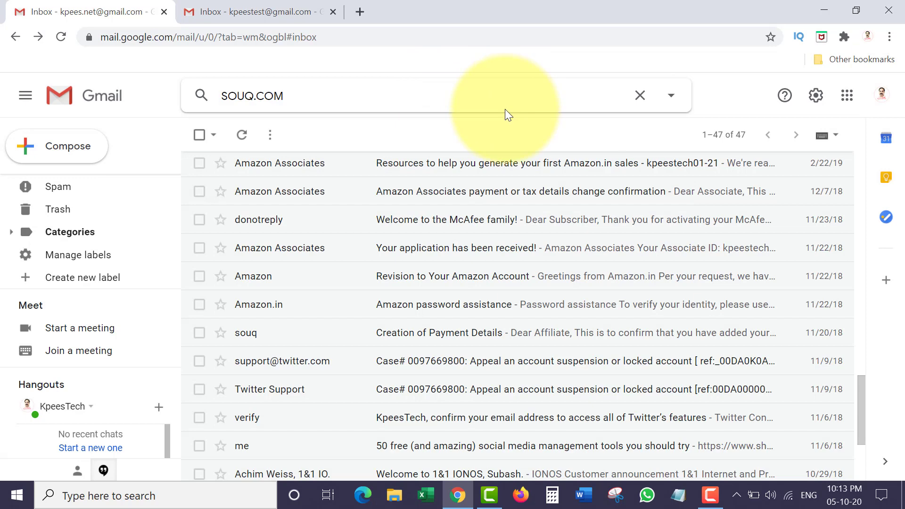
key("Return")
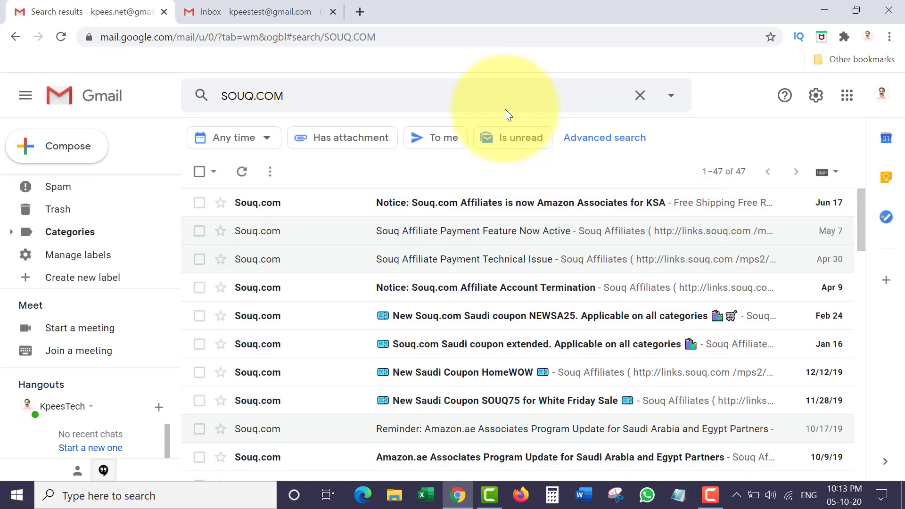
scroll(400, 240, "down", 6)
scroll(404, 243, "up", 6)
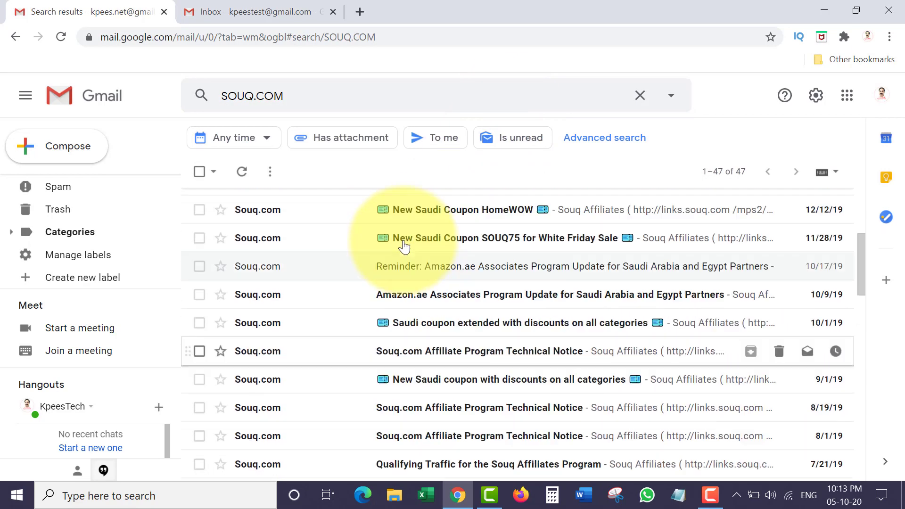
left_click(671, 97)
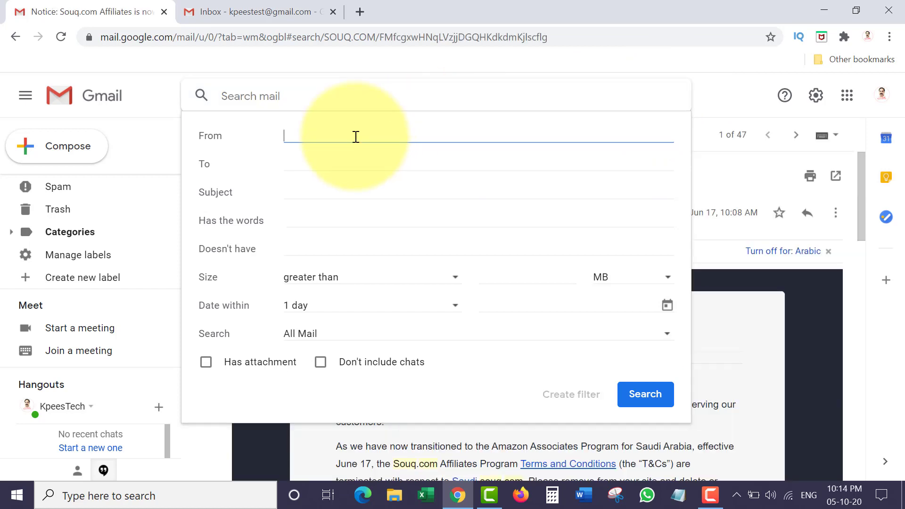
type("SOUQ.COM")
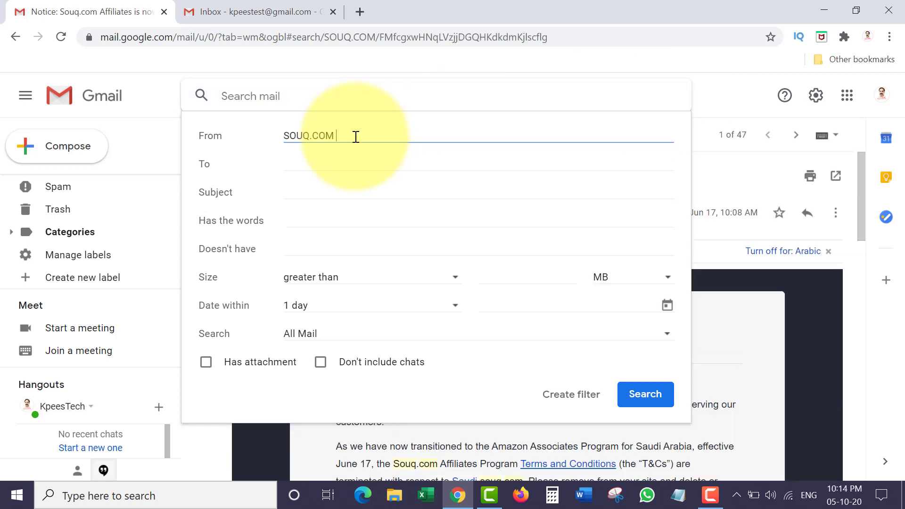
key("Home")
type("*@")
left_click(329, 195)
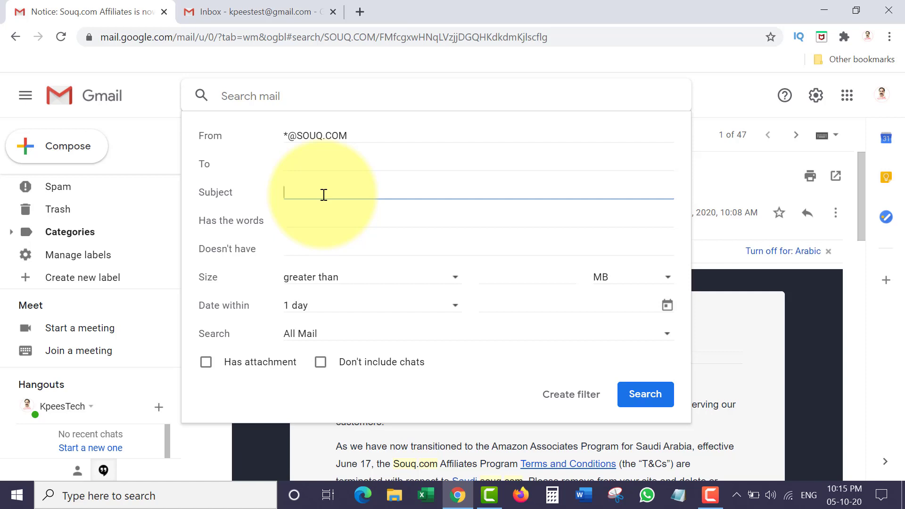
- Limit the date range to 1 year, search All Mail, and create a filter from it
left_click(298, 217)
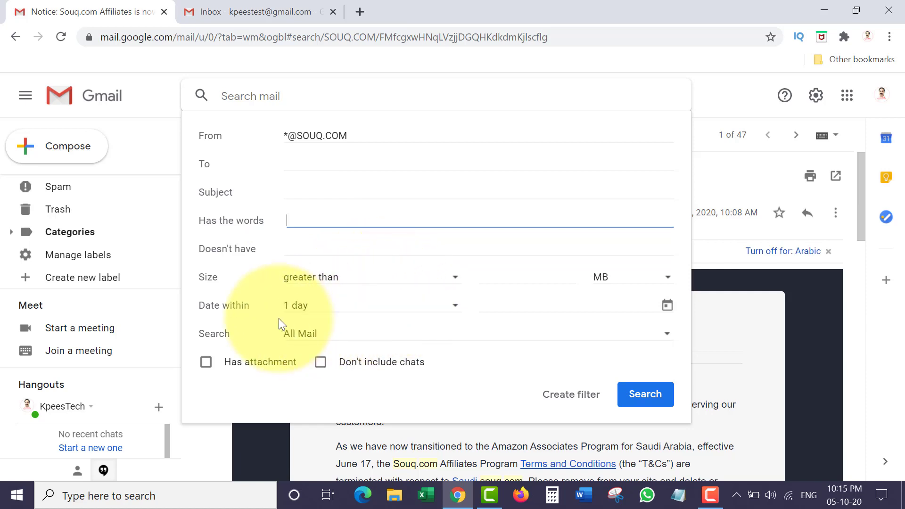
left_click(388, 309)
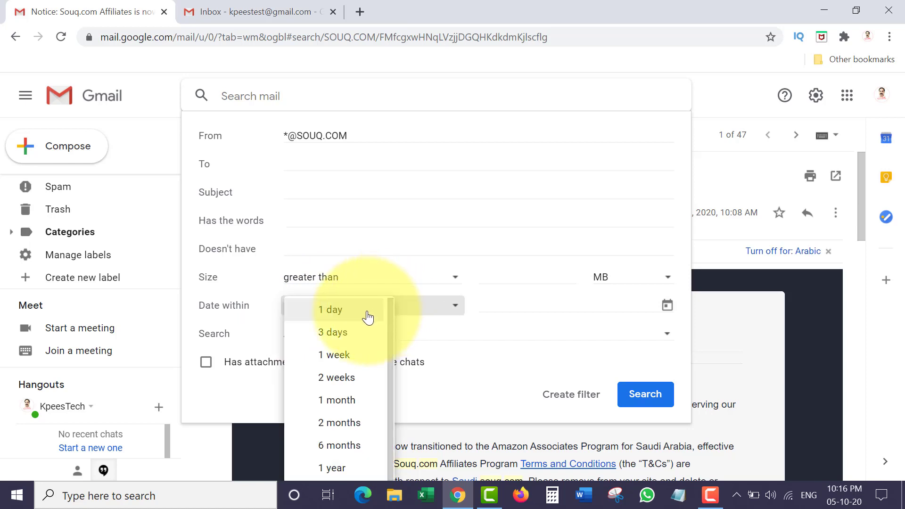
left_click(362, 469)
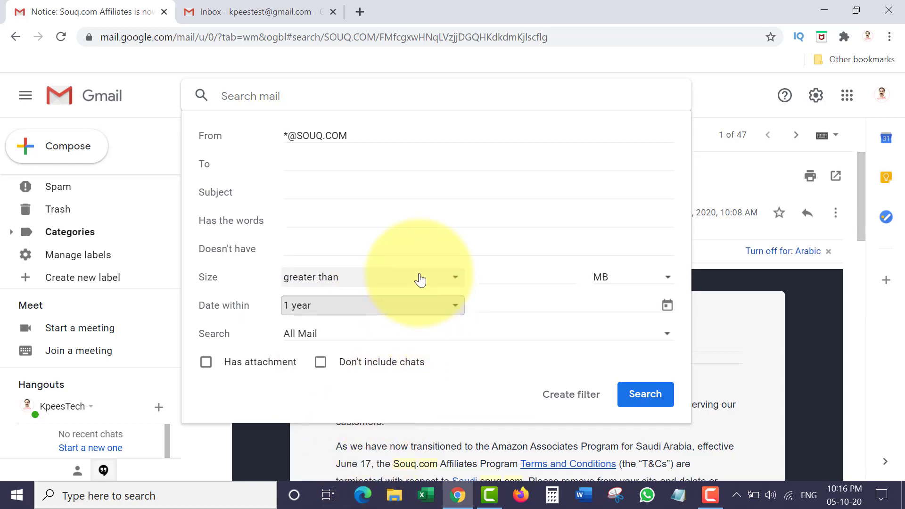
left_click(339, 333)
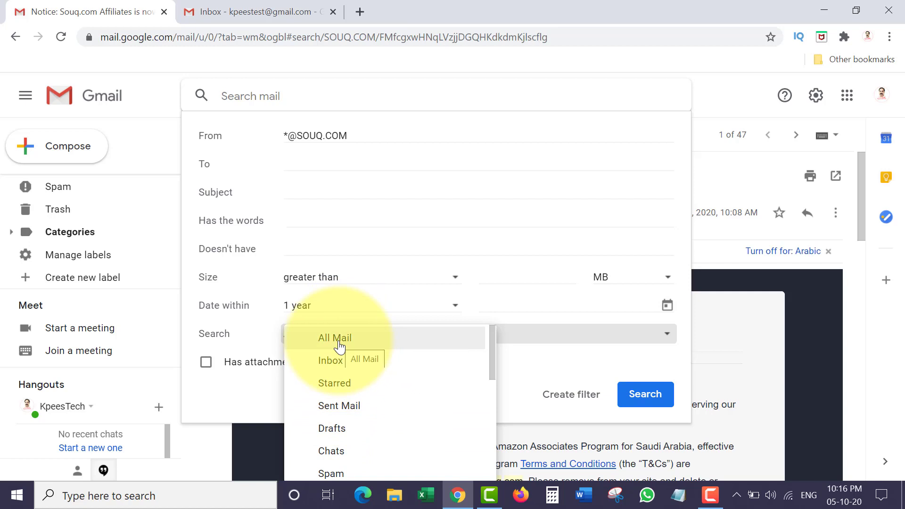
left_click(338, 345)
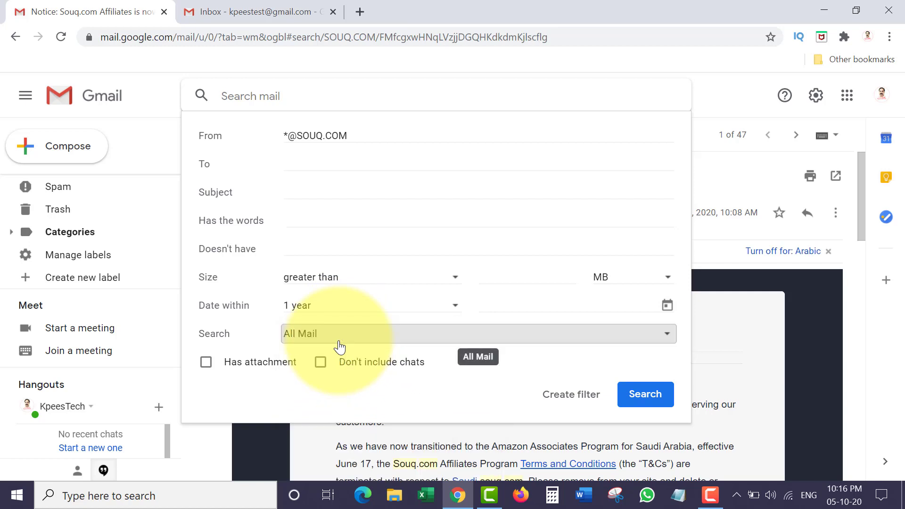
left_click(579, 402)
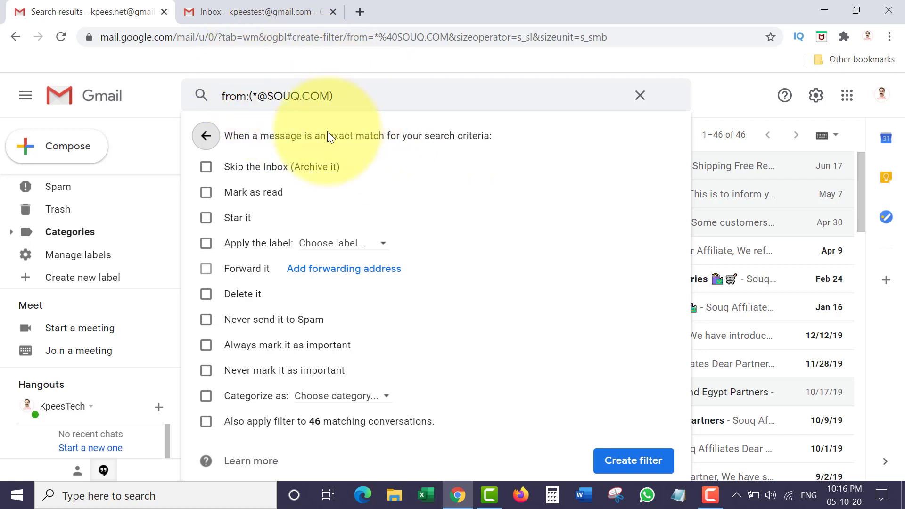
- Make the filter apply the SOUQ label and skip the Inbox, then save it
left_click(205, 243)
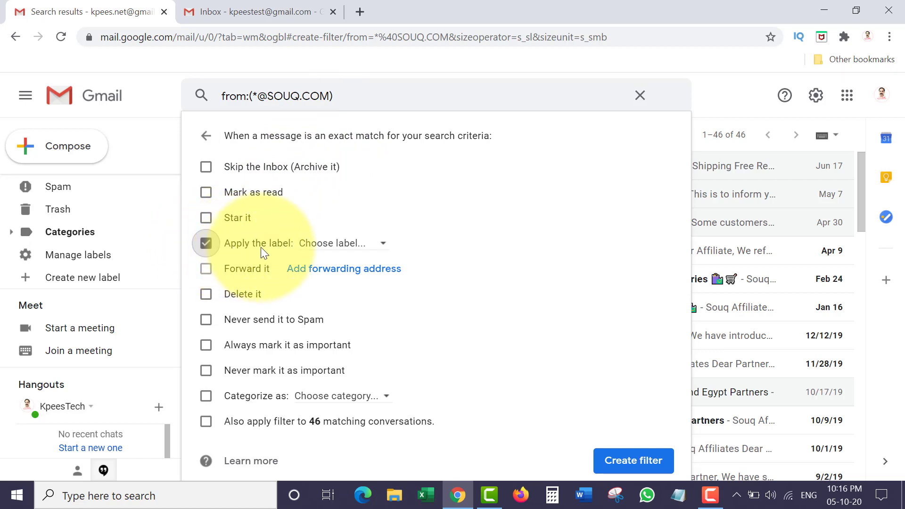
left_click(352, 245)
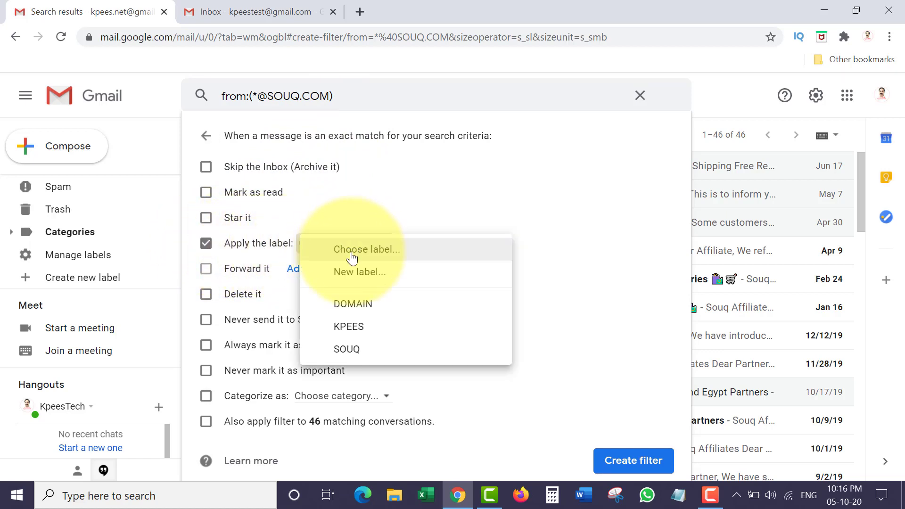
left_click(353, 352)
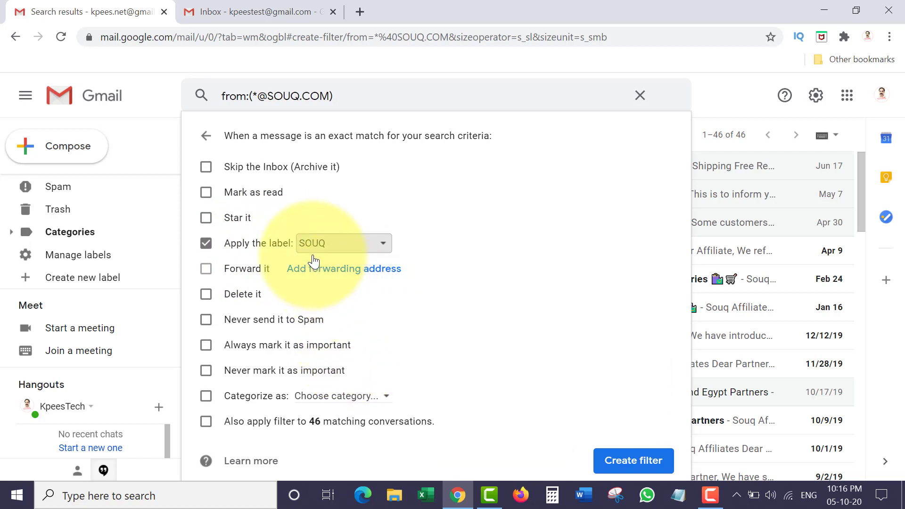
left_click(206, 168)
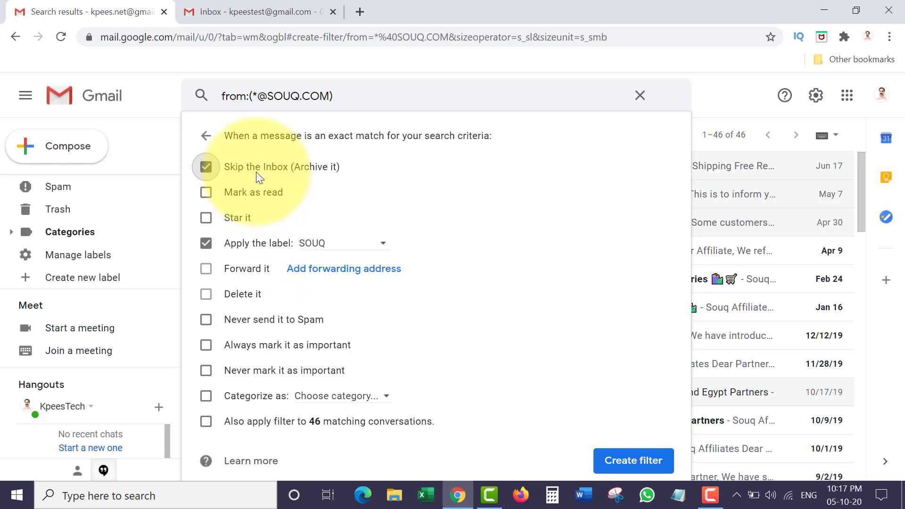
left_click(634, 463)
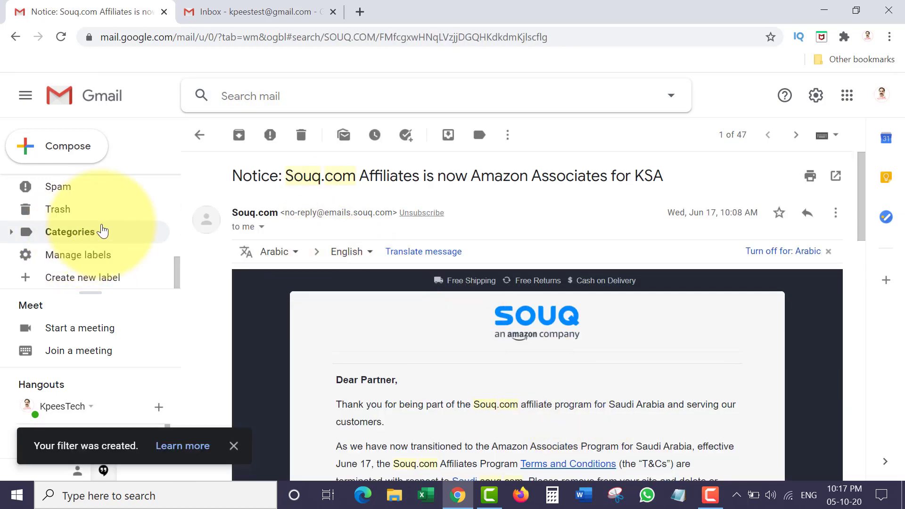
scroll(71, 226, "up", 3)
- Re-create the Souq.com filter, also applying it to the 46 existing matching conversations
left_click(68, 198)
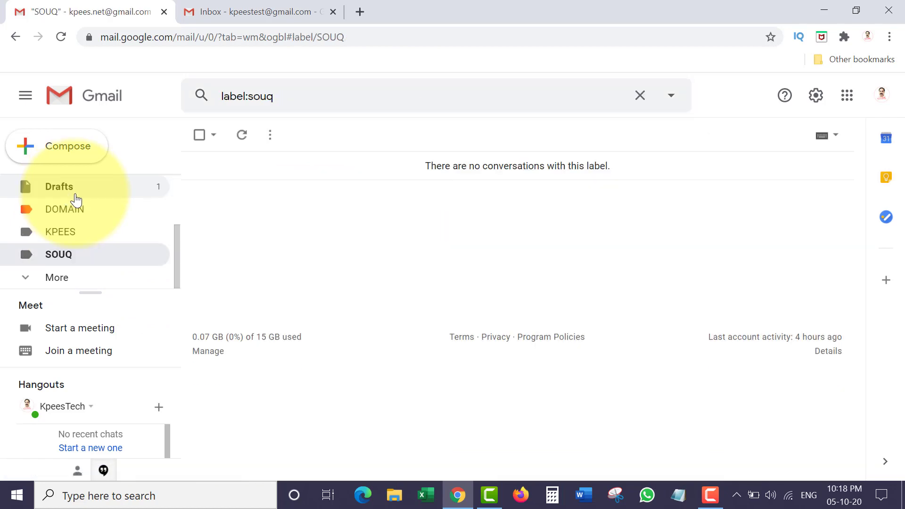
mouse_move(178, 243)
left_mouse_down()
mouse_move(177, 220)
mouse_move(176, 250)
left_mouse_up()
left_click(671, 95)
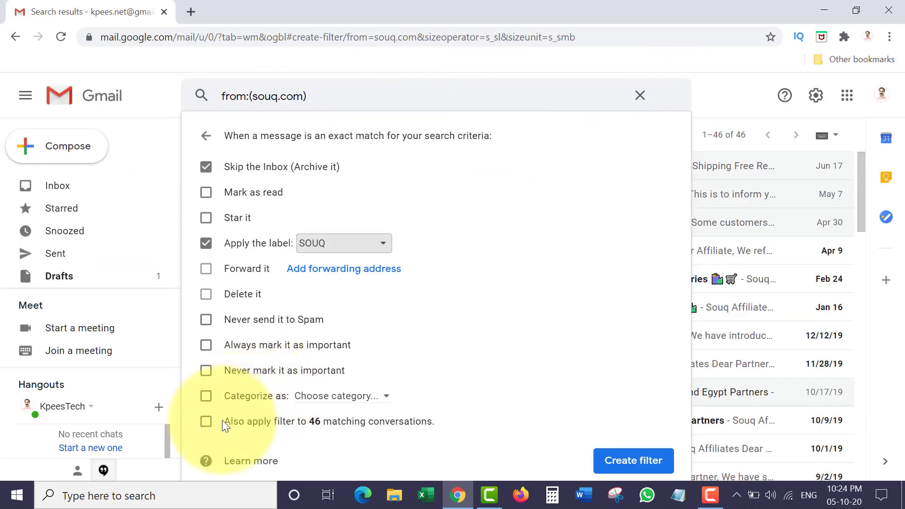
left_click(207, 420)
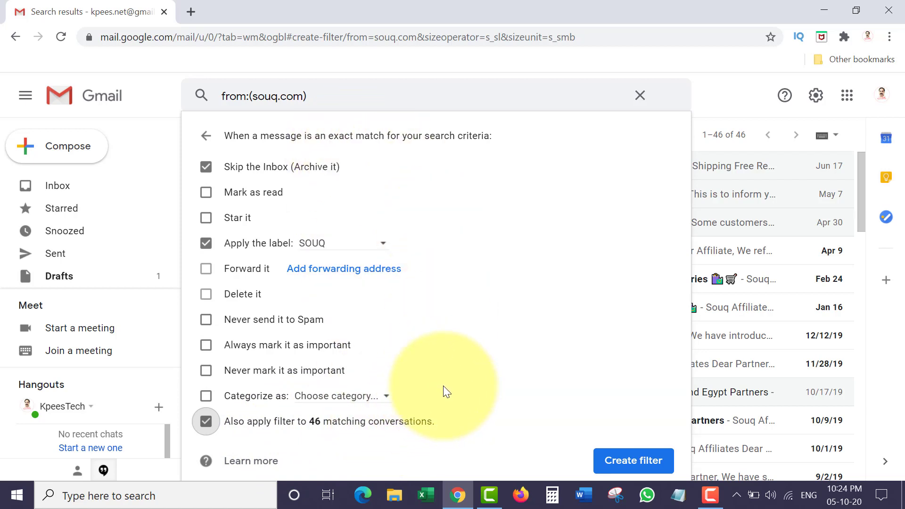
left_click(620, 464)
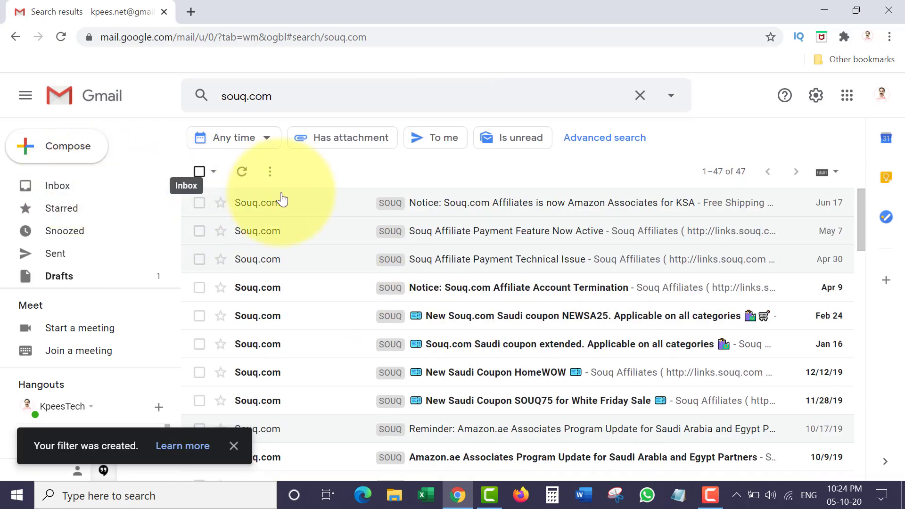
- Return to the inbox, then open the SOUQ label holding its 46 Souq.com conversations
left_click(70, 186)
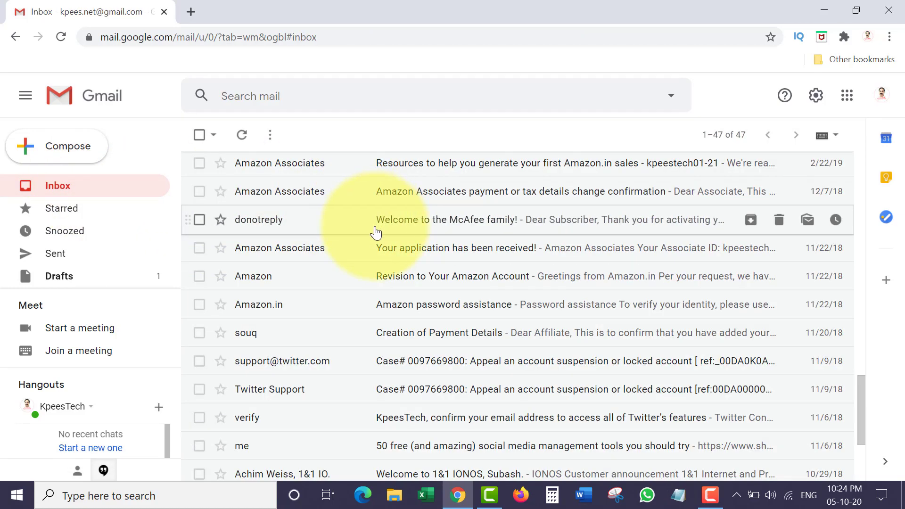
scroll(359, 289, "down", 3)
scroll(373, 283, "up", 6)
scroll(373, 283, "up", 10)
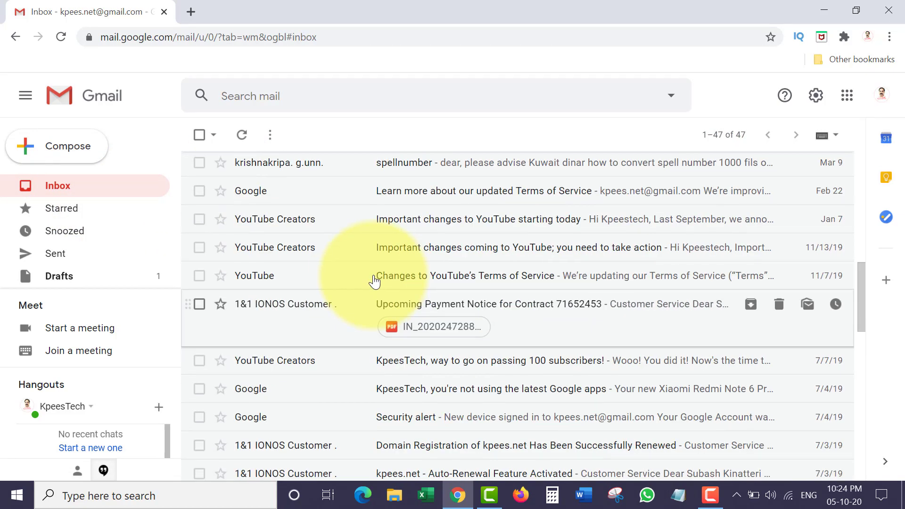
scroll(370, 247, "down", 2)
scroll(369, 247, "down", 3)
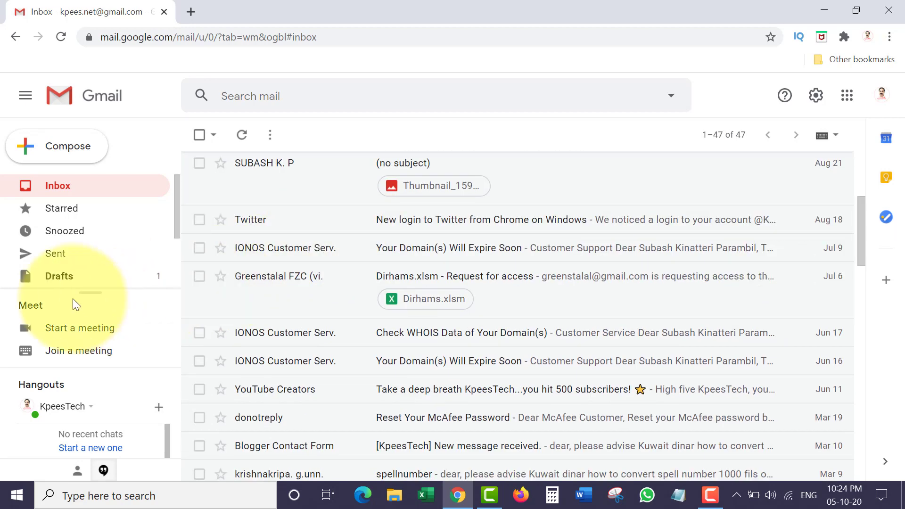
scroll(115, 235, "down", 2)
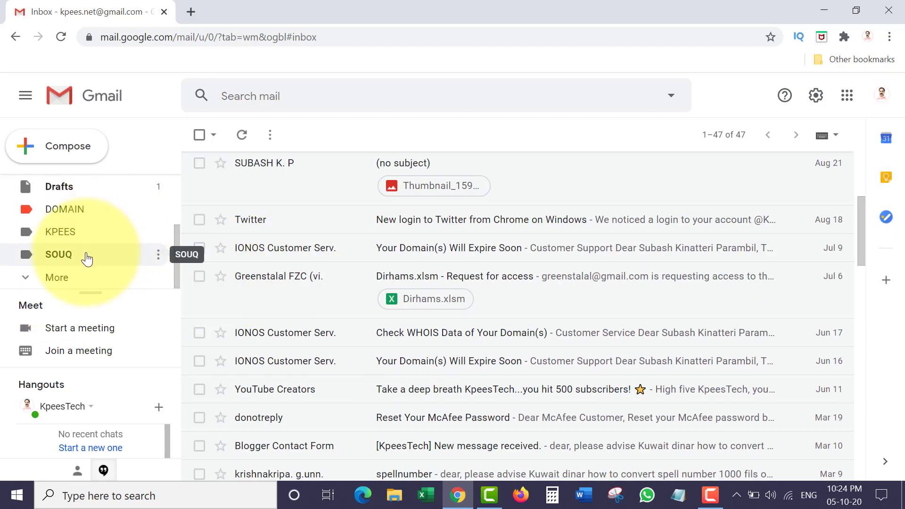
left_click(58, 257)
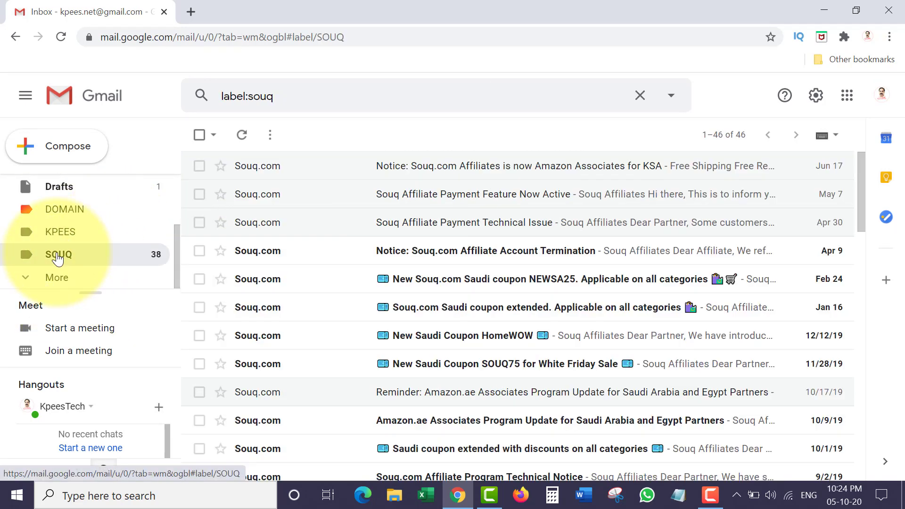
scroll(320, 228, "down", 20)
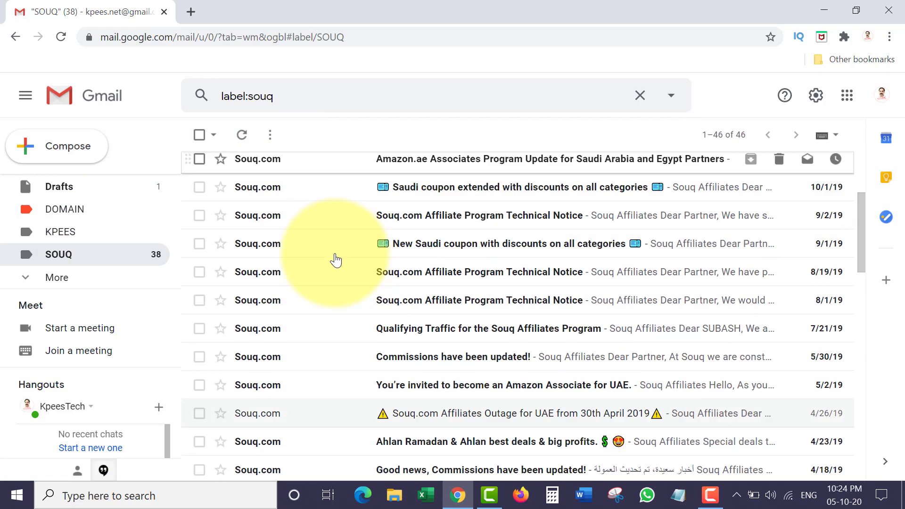
scroll(339, 259, "up", 20)
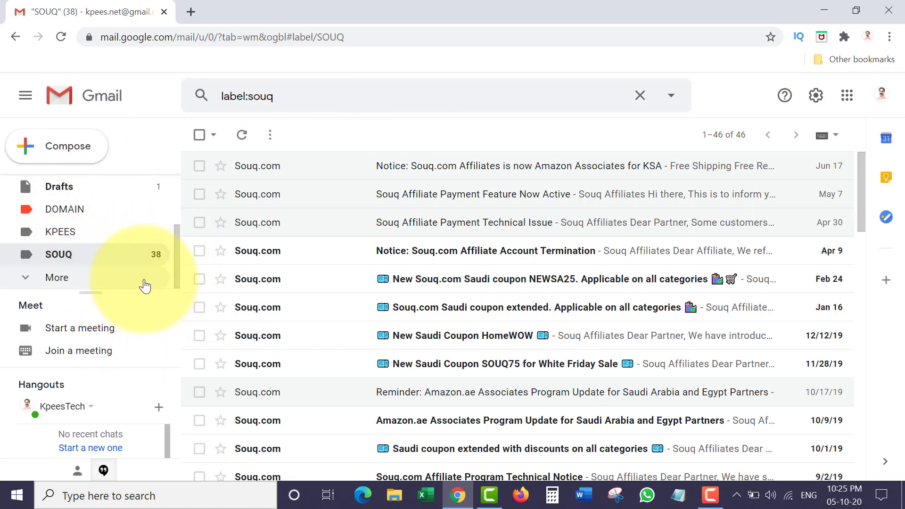
- Set the SOUQ label's colour to orange-red from its options menu
left_click(160, 254)
mouse_move(232, 216)
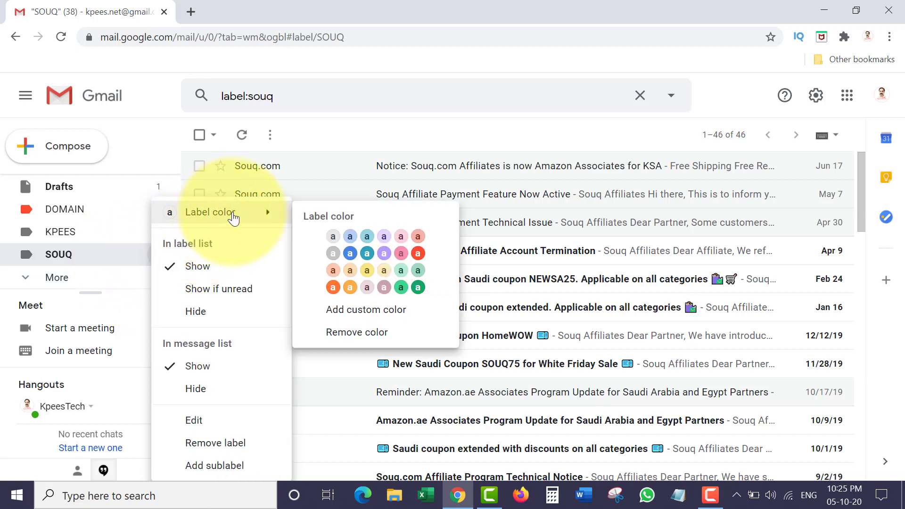
left_click(419, 255)
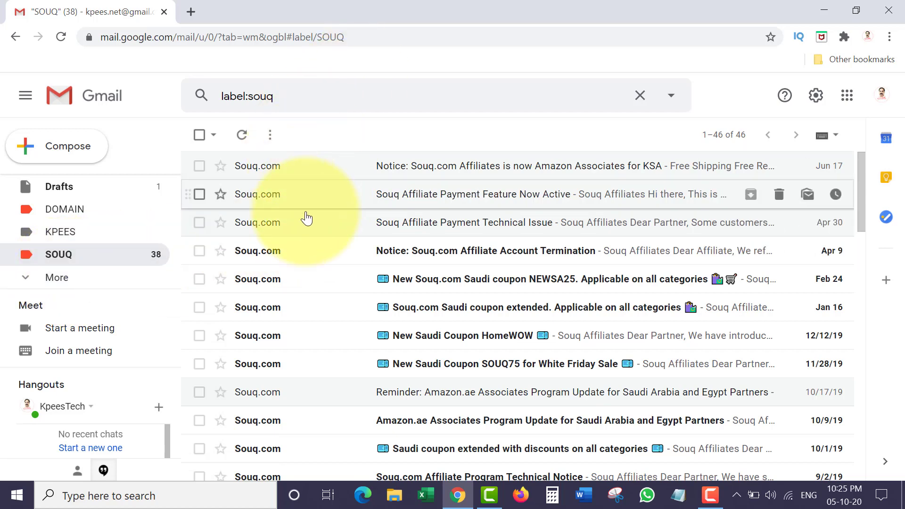
scroll(330, 245, "down", 5)
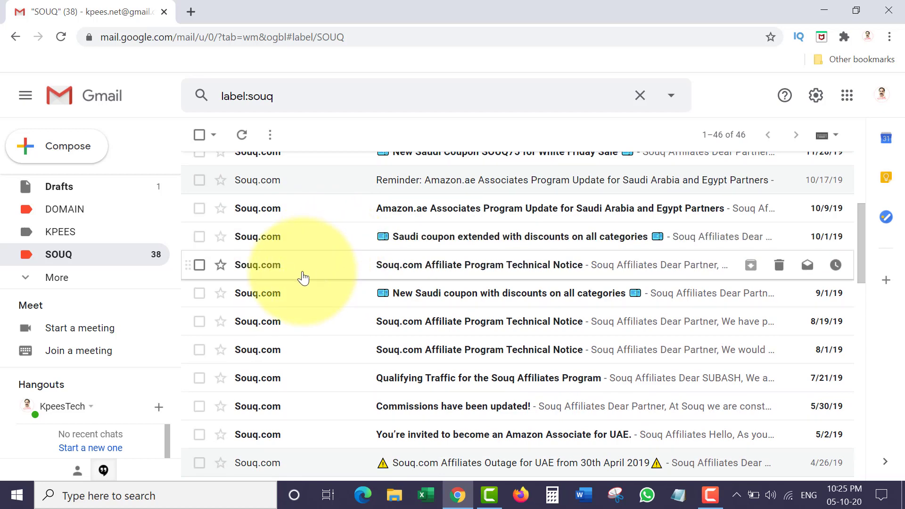
scroll(70, 212, "up", 2)
left_click(53, 186)
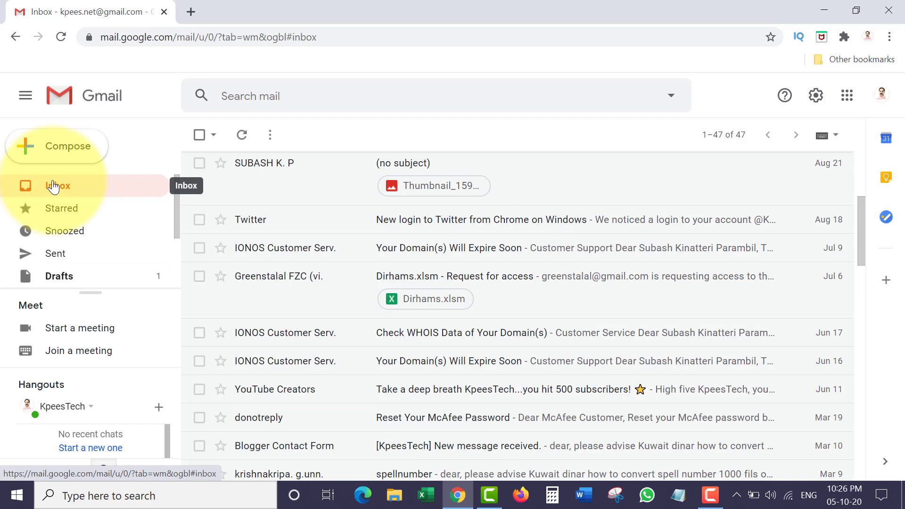
left_click(278, 96)
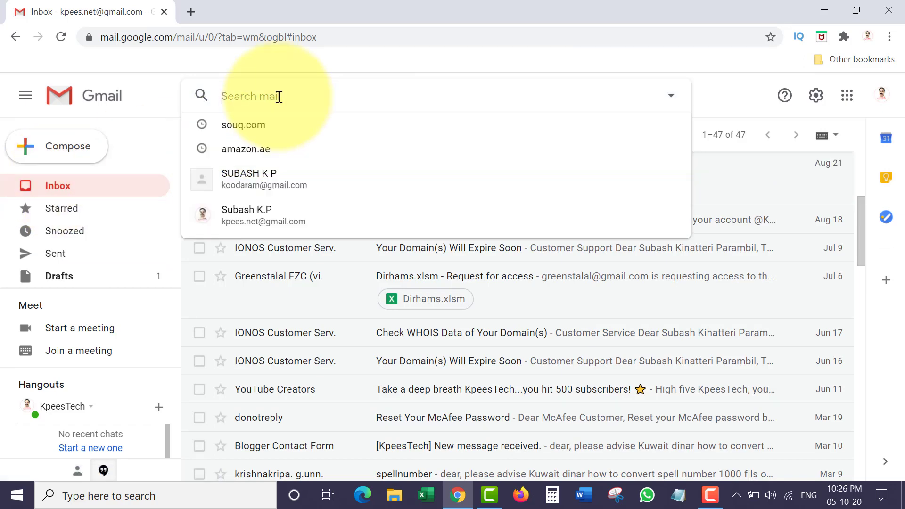
left_click(243, 125)
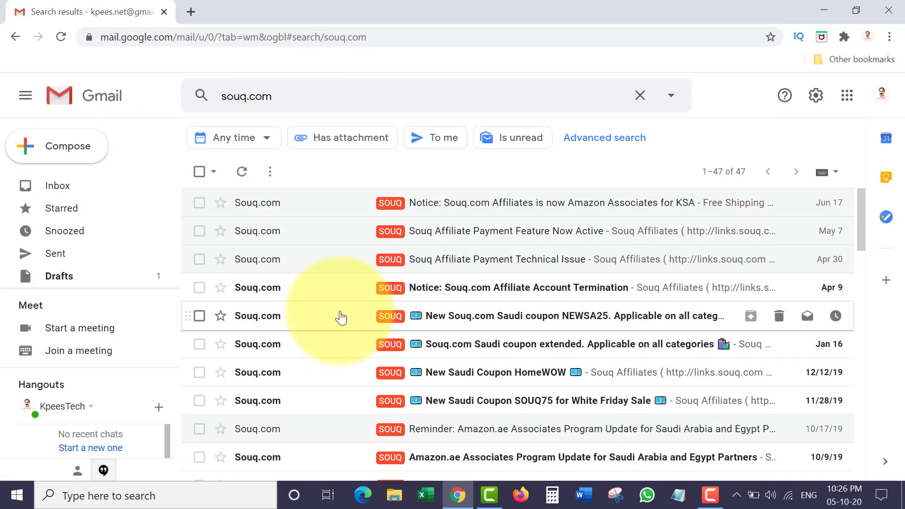
left_click(72, 184)
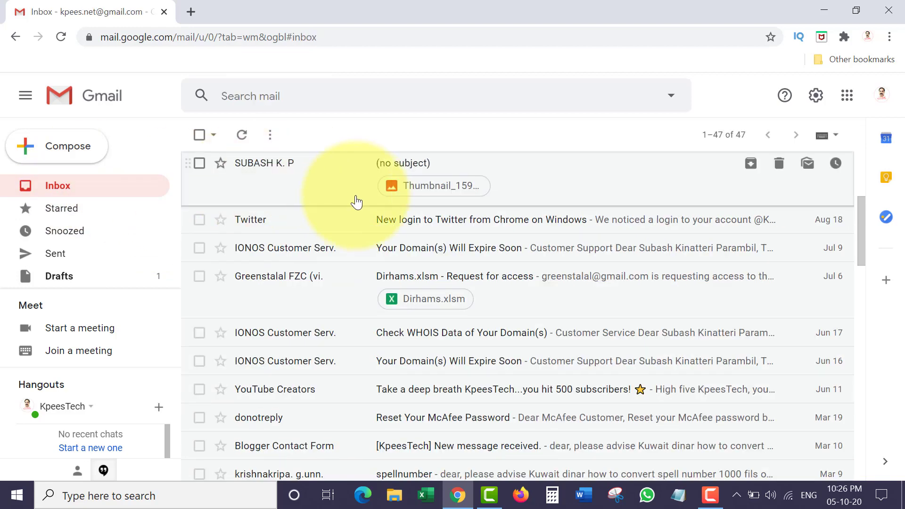
scroll(372, 282, "down", 15)
scroll(372, 297, "down", 5)
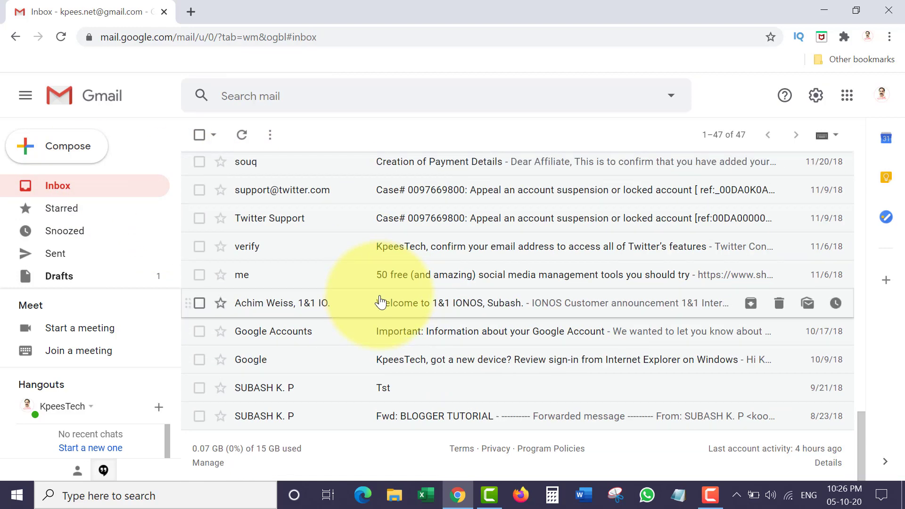
scroll(377, 302, "up", 10)
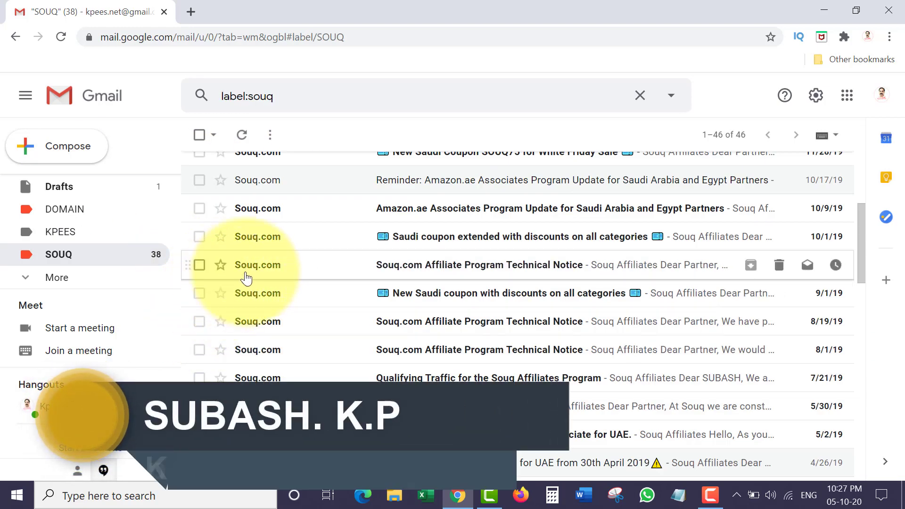
scroll(298, 258, "up", 5)
scroll(144, 289, "up", 2)
scroll(142, 288, "down", 3)
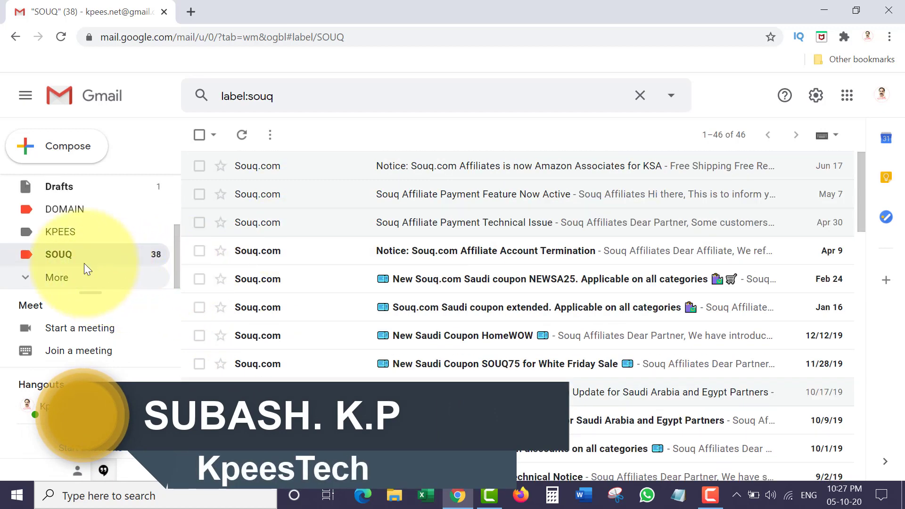
- Remove the SOUQ label from its options menu and confirm the deletion
left_click(159, 255)
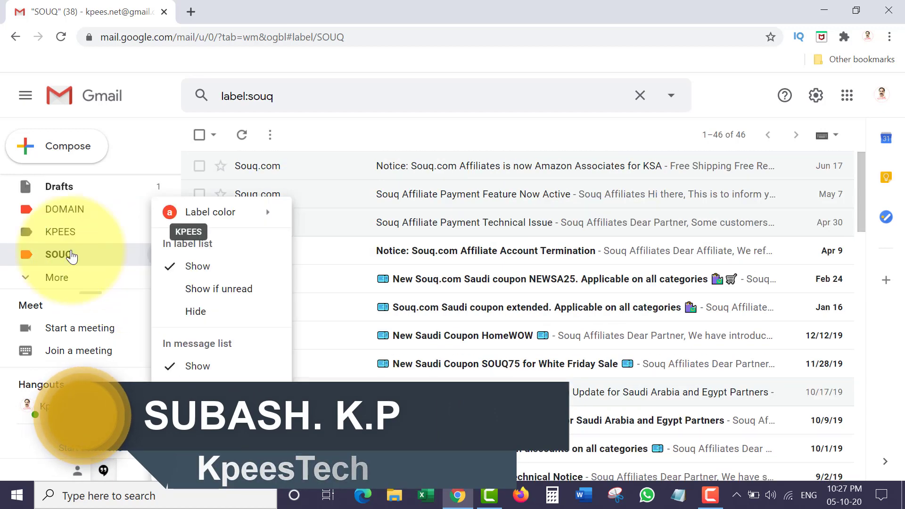
left_click(35, 259)
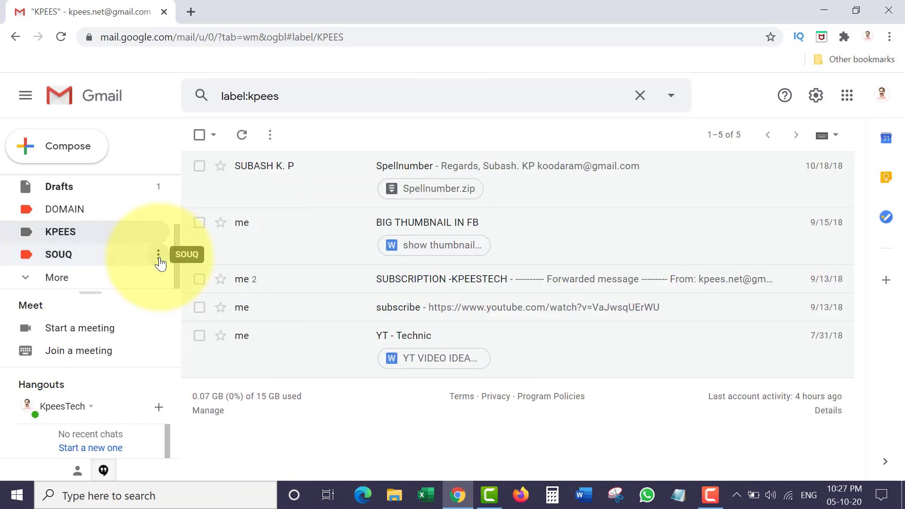
left_click(159, 257)
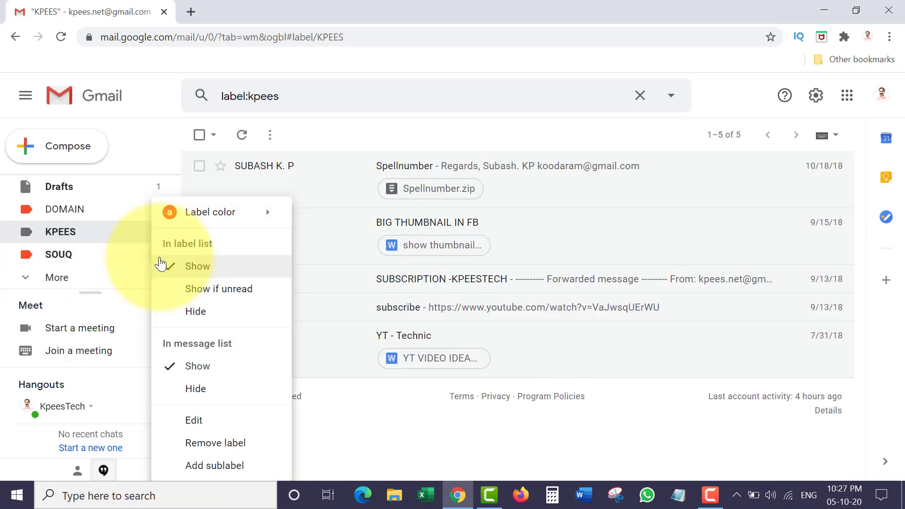
left_click(218, 442)
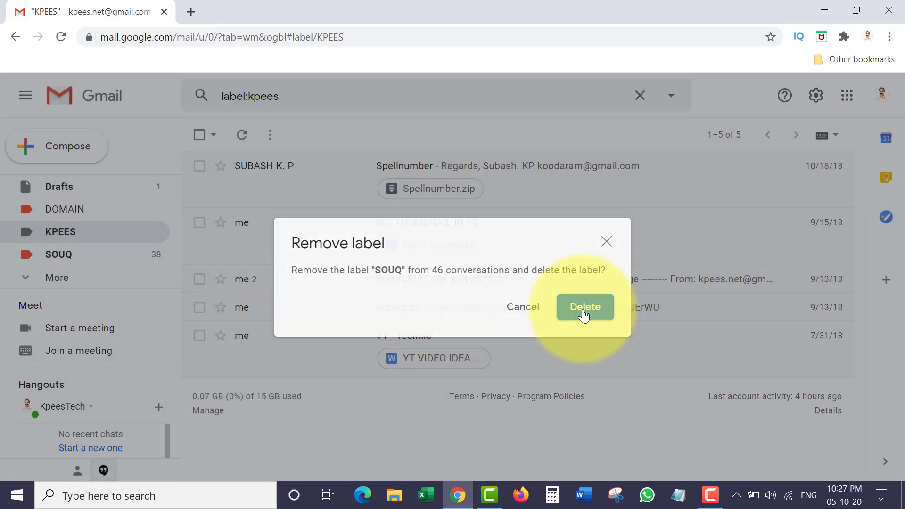
left_click(584, 309)
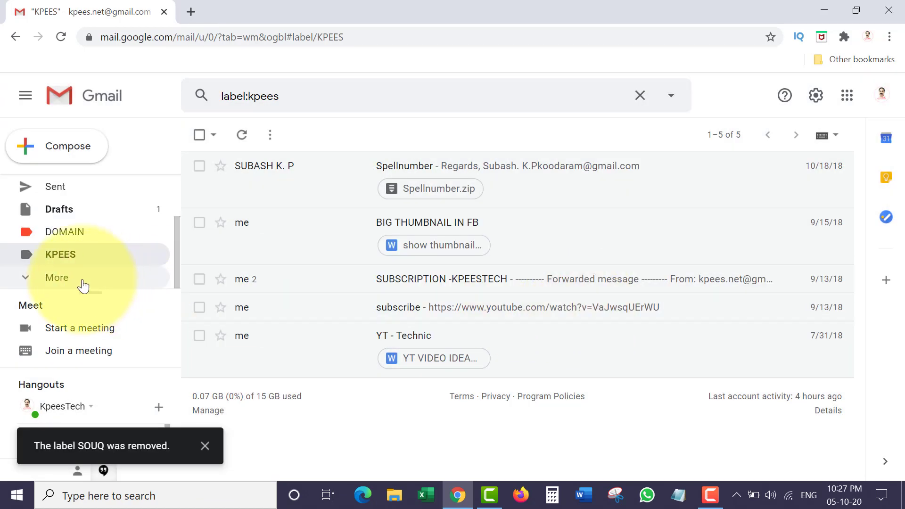
scroll(134, 216, "up", 3)
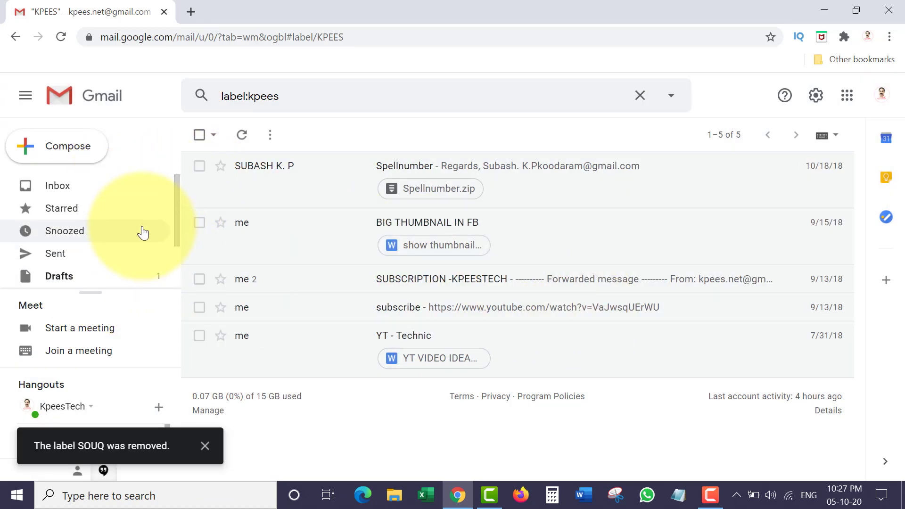
- Open the inbox, expand More in the sidebar, and start the new IMP label
left_click(85, 193)
scroll(464, 252, "down", 10)
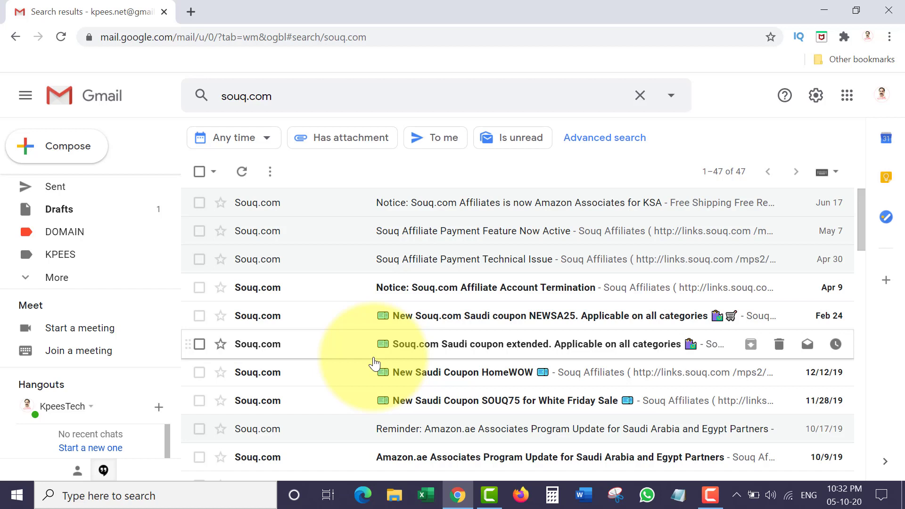
left_click(65, 283)
scroll(97, 279, "down", 4)
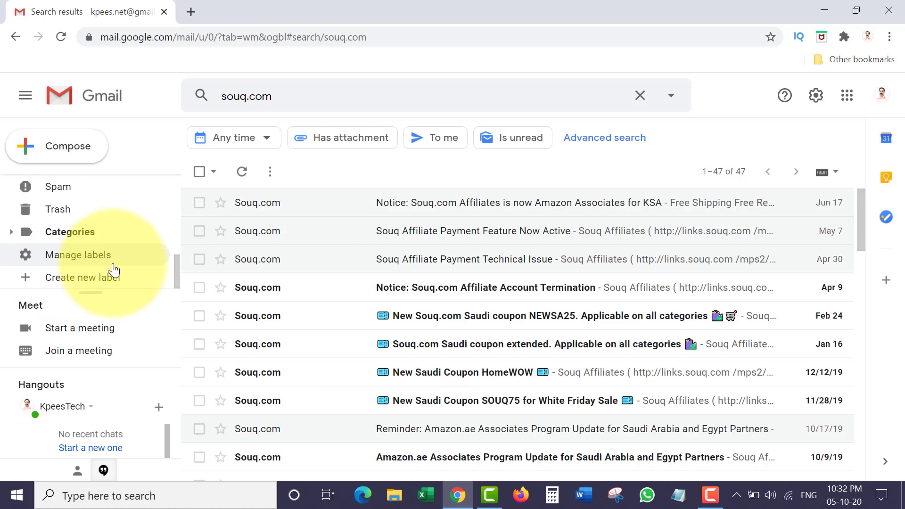
left_click(98, 278)
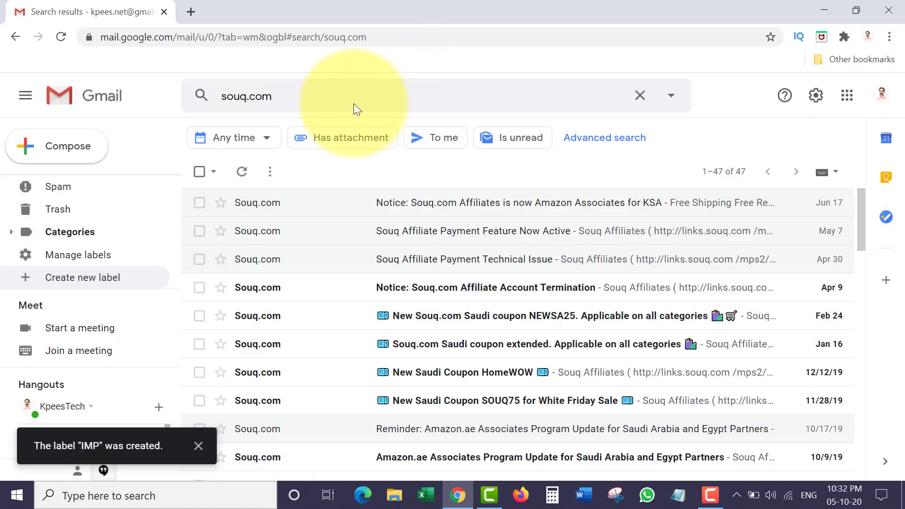
- Edit the souq.com search, limit it to within 1 year, and turn it into a filter
left_click(354, 99)
left_click_drag(250, 101, 285, 100)
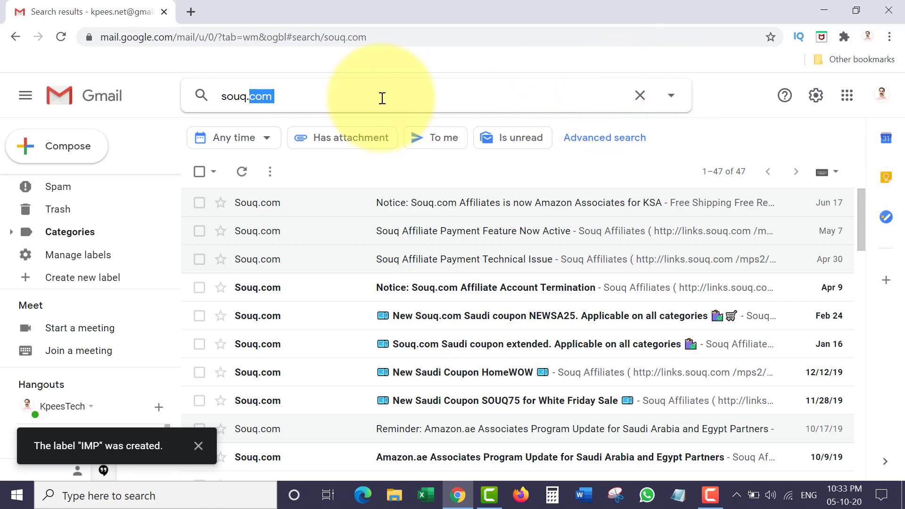
left_click(670, 96)
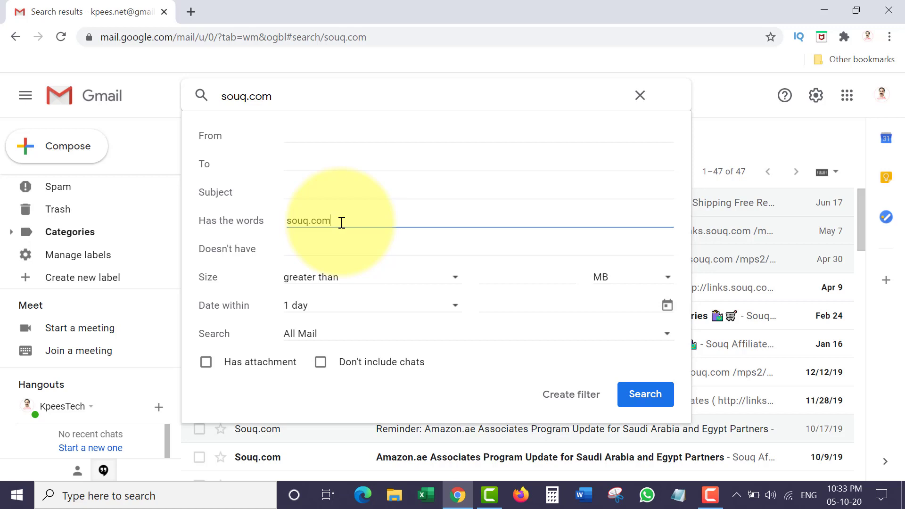
key("shift+Tab")
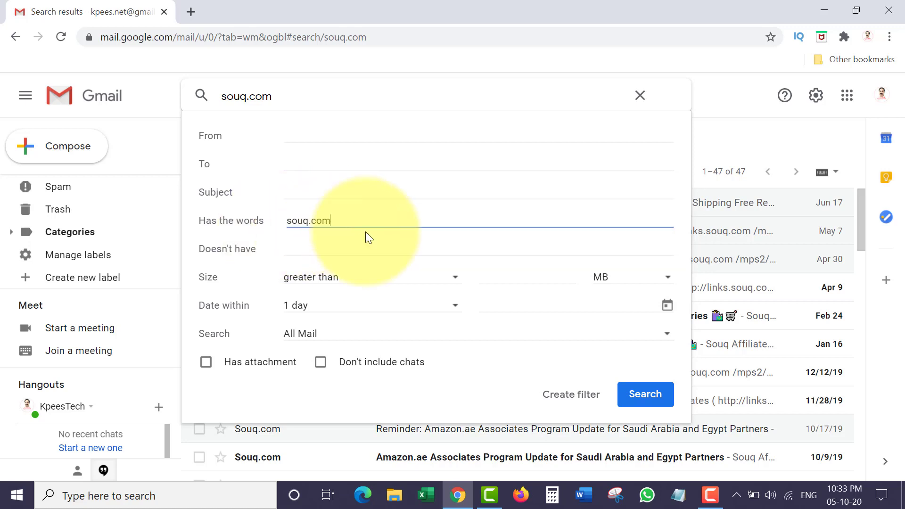
left_click(358, 305)
left_click(330, 466)
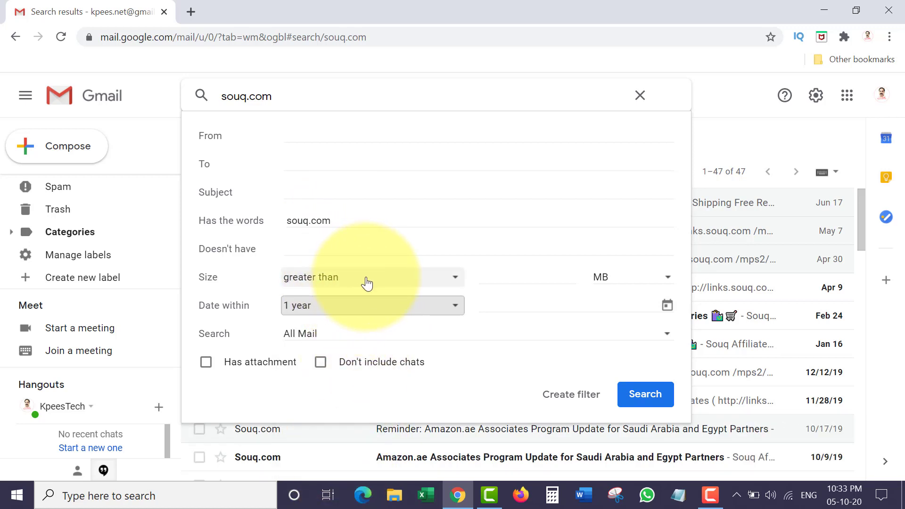
left_click(566, 396)
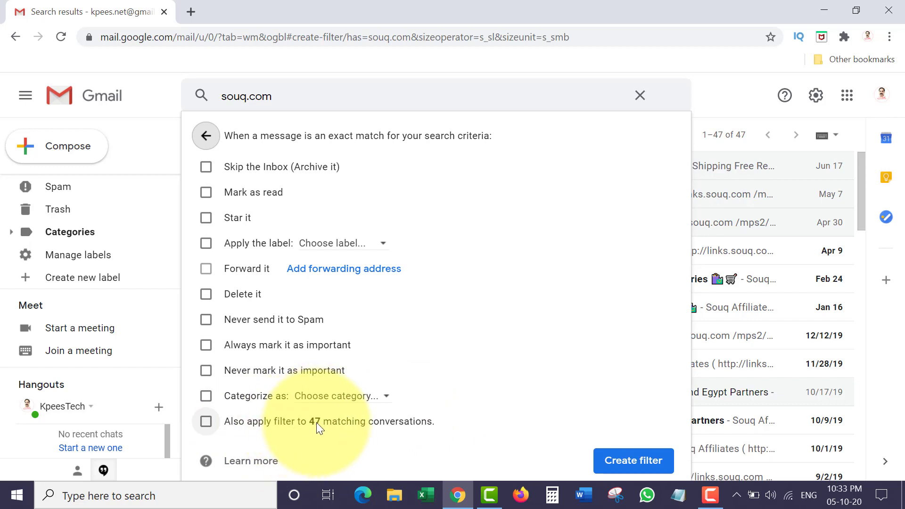
- Set the souq.com filter to apply the IMP label, then create the filter
left_click(202, 244)
left_click(333, 243)
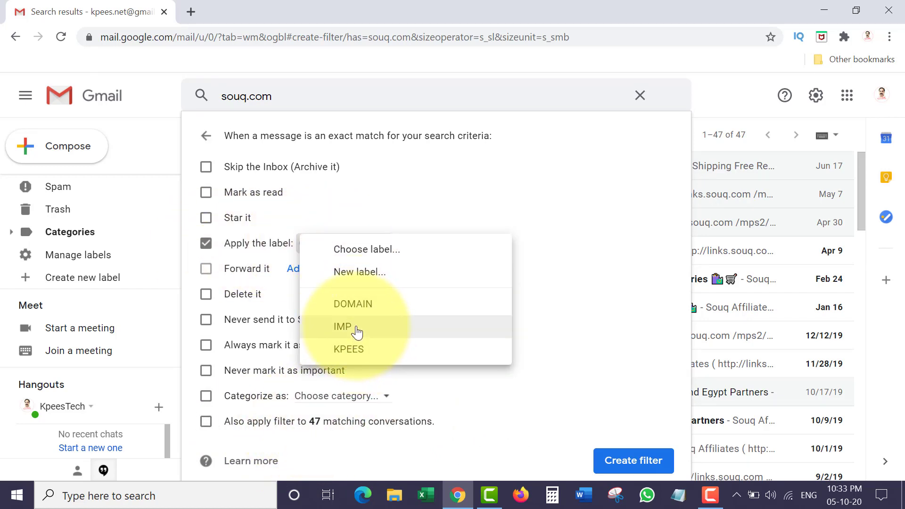
left_click(357, 332)
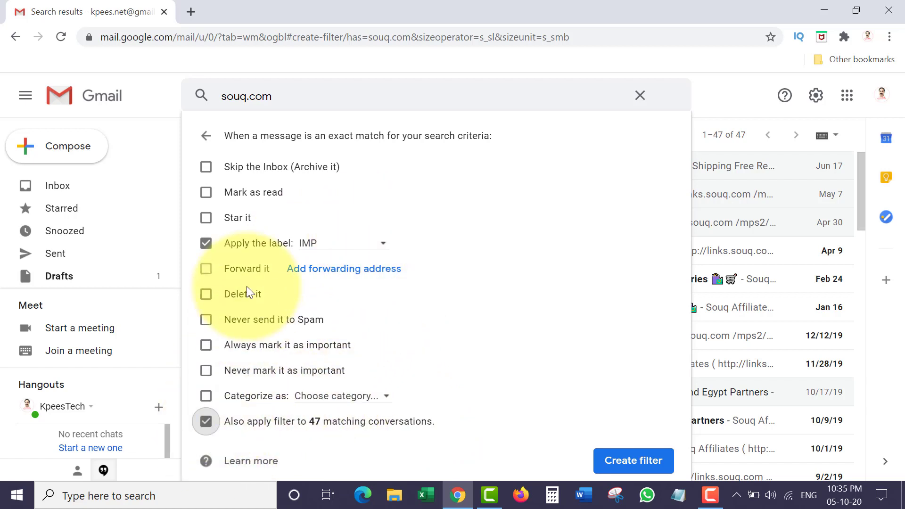
left_click(632, 461)
scroll(372, 292, "down", 5)
scroll(382, 298, "down", 8)
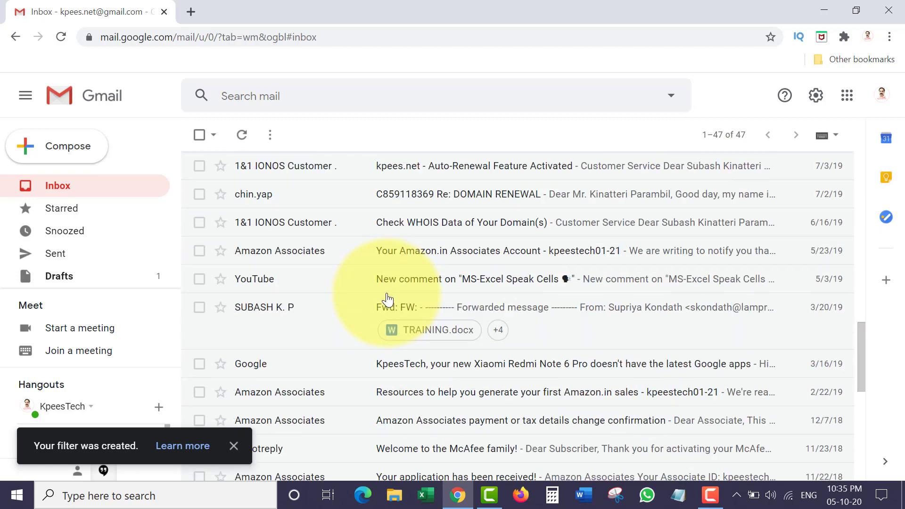
- Rerun the souq.com search from the search box suggestion to see all 47 messages tagged IMP
scroll(380, 318, "up", 4)
scroll(387, 321, "down", 8)
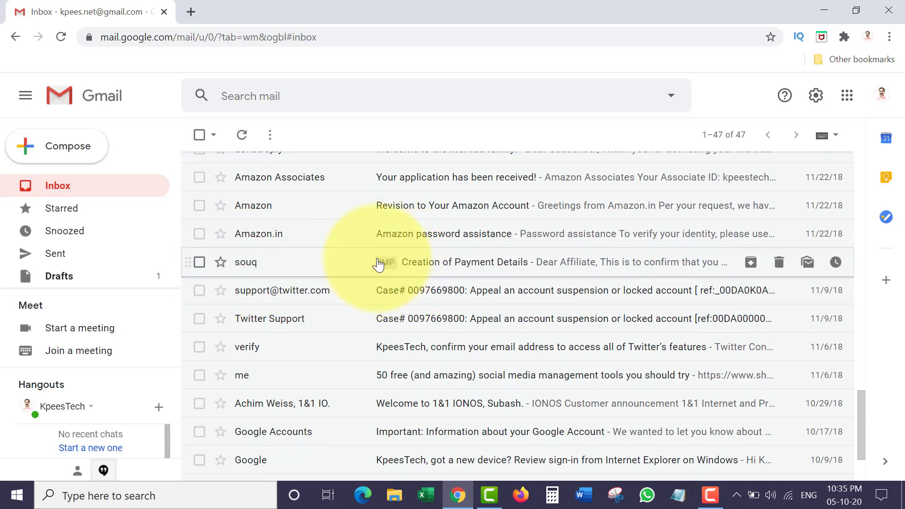
left_click(361, 96)
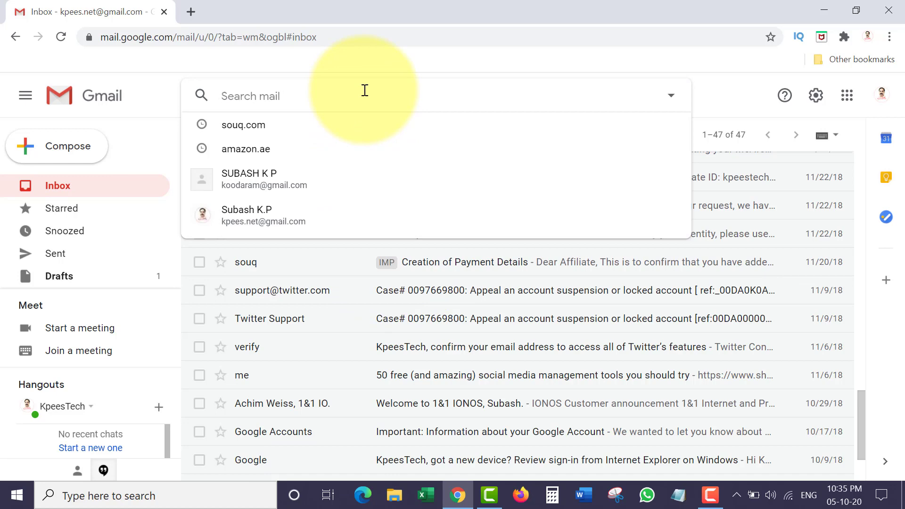
left_click(299, 126)
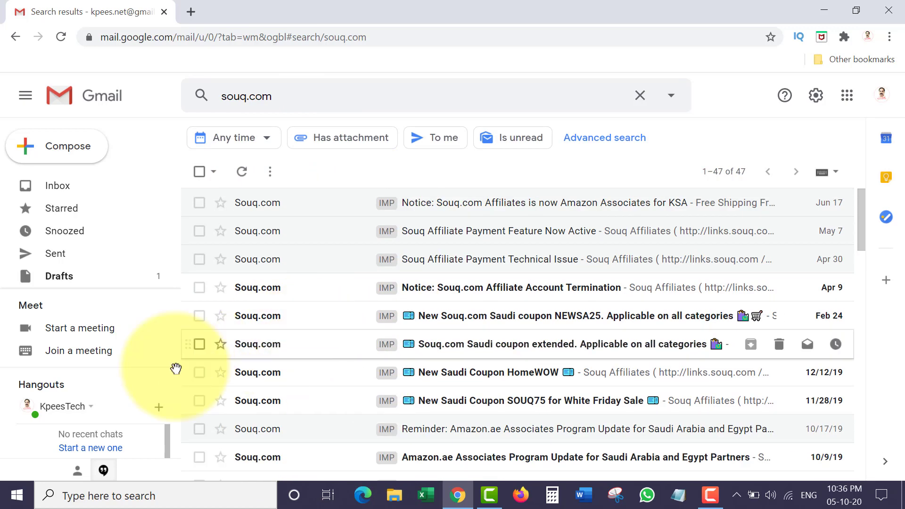
scroll(138, 236, "down", 2)
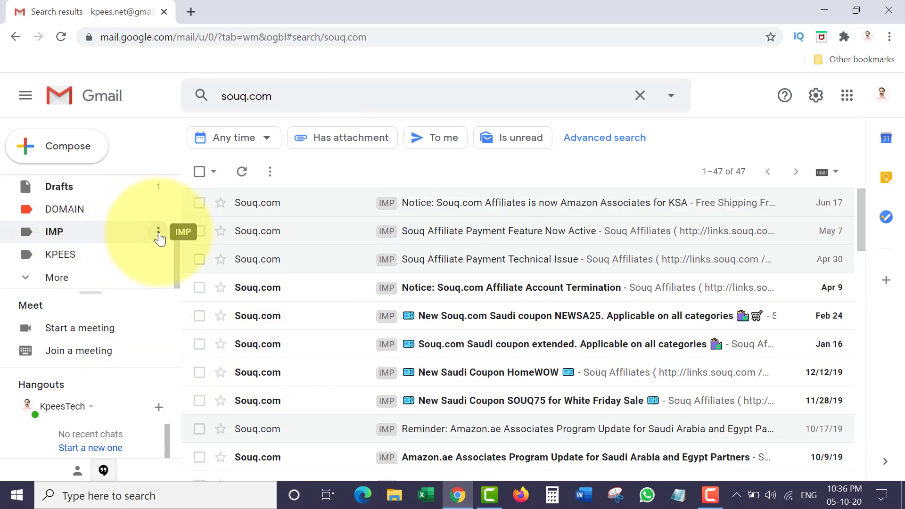
- Set the IMP label colour to orange and bring up the second Gmail account in another tab
left_click(158, 232)
mouse_move(236, 214)
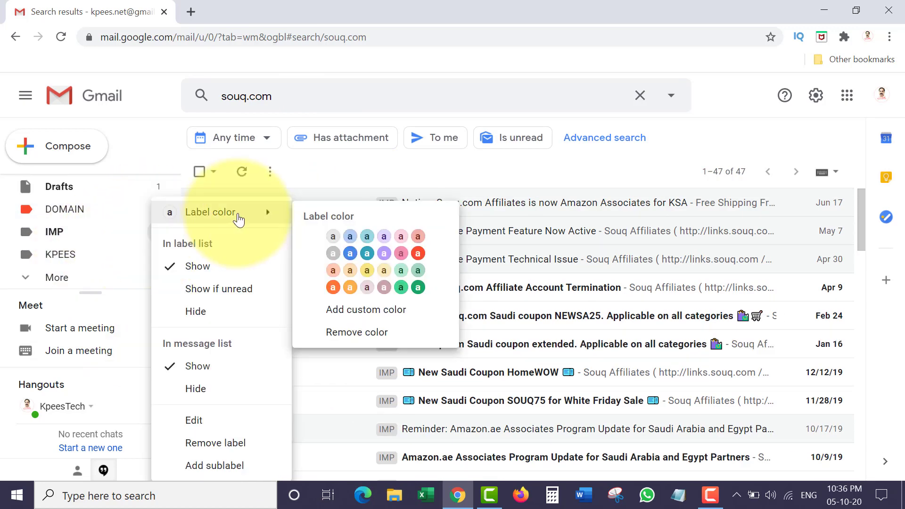
left_click(422, 250)
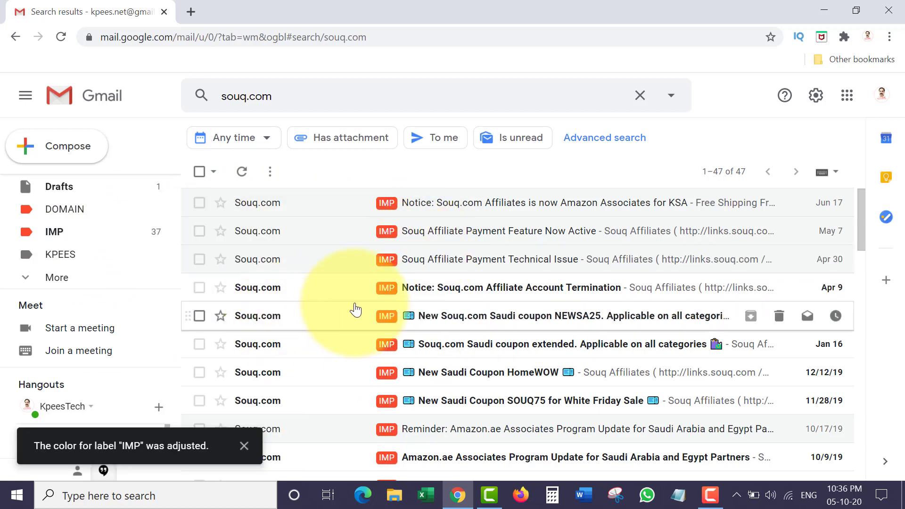
left_click(352, 93)
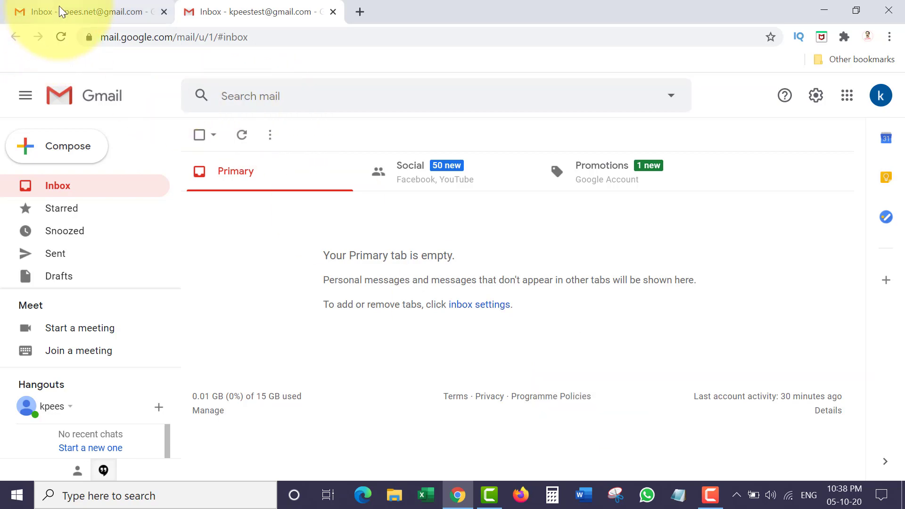
left_click(71, 12)
scroll(294, 267, "up", 15)
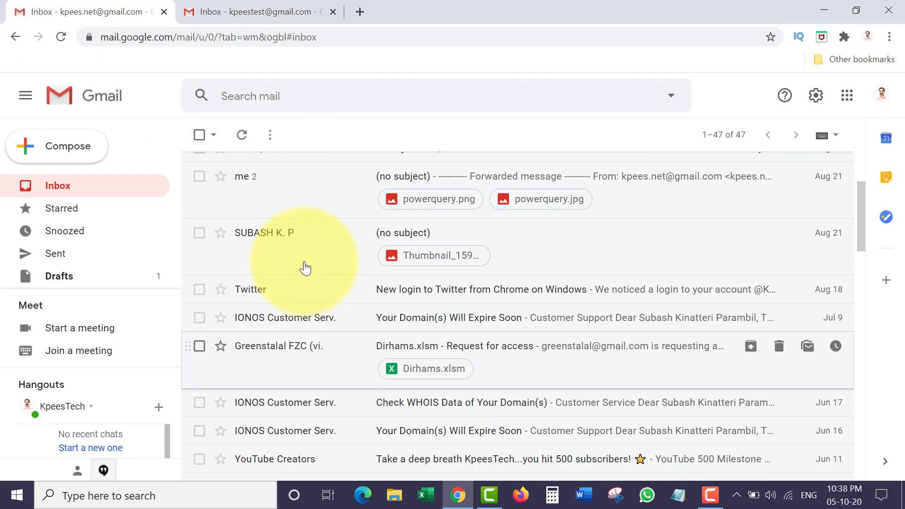
scroll(311, 259, "down", 10)
scroll(303, 323, "up", 3)
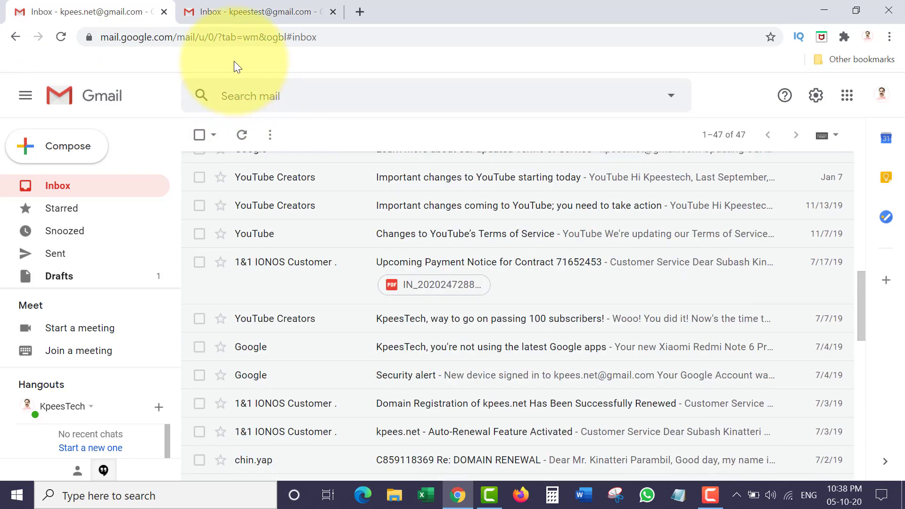
left_click(248, 12)
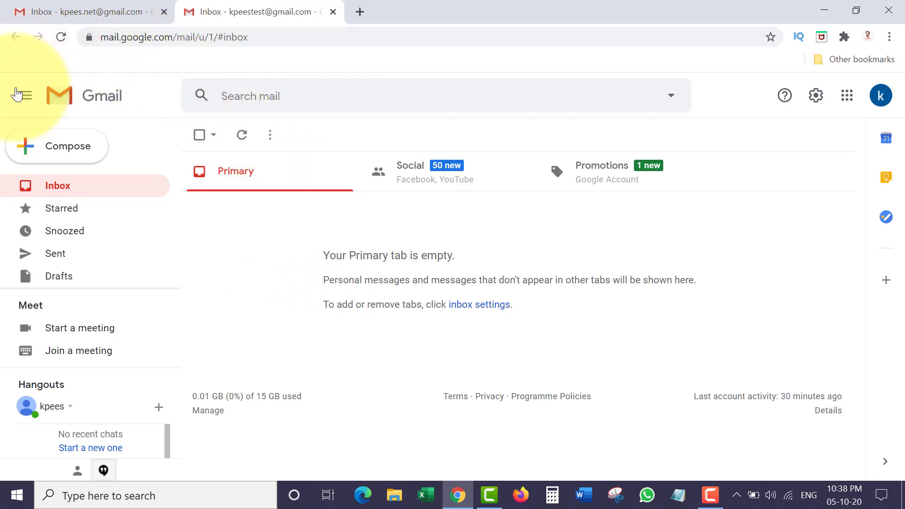
left_click(54, 10)
scroll(242, 232, "up", 10)
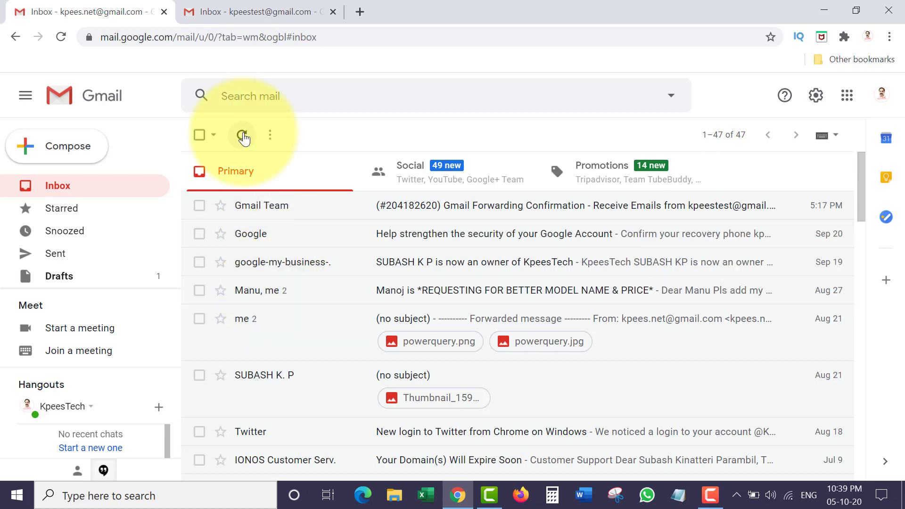
scroll(258, 203, "down", 1)
key("ctrl+Tab")
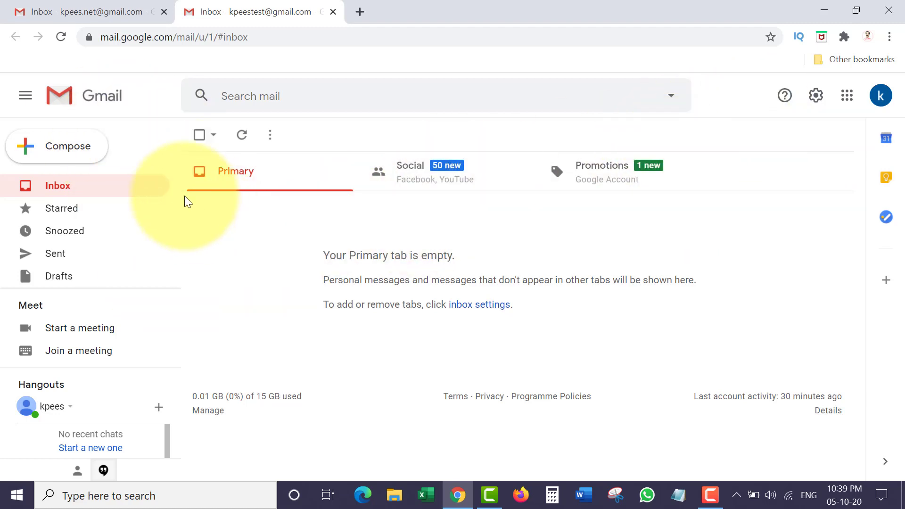
- Go to the full Settings' Forwarding and POP/IMAP page and begin adding a forwarding address
left_click(817, 95)
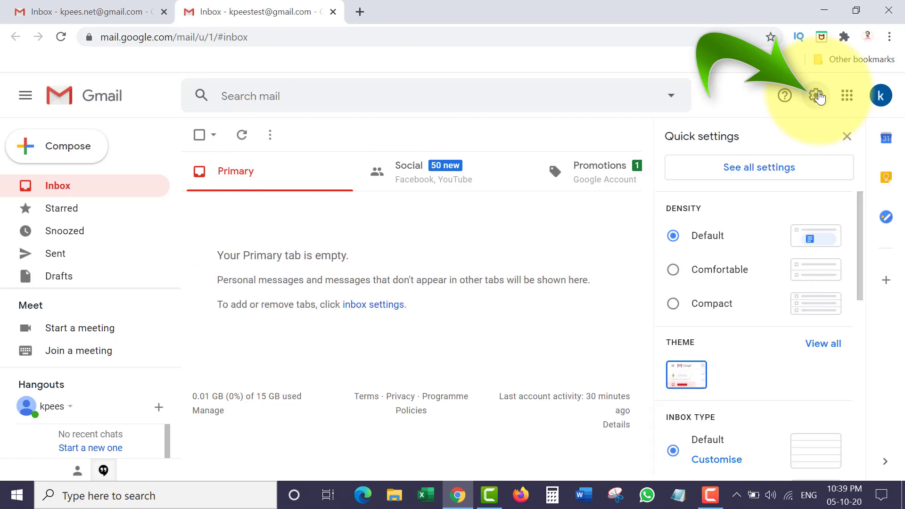
left_click(762, 175)
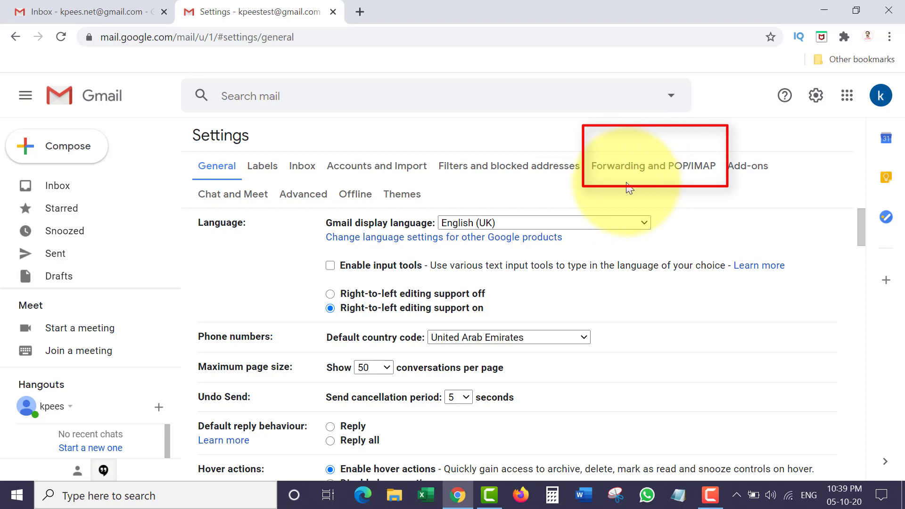
left_click(626, 175)
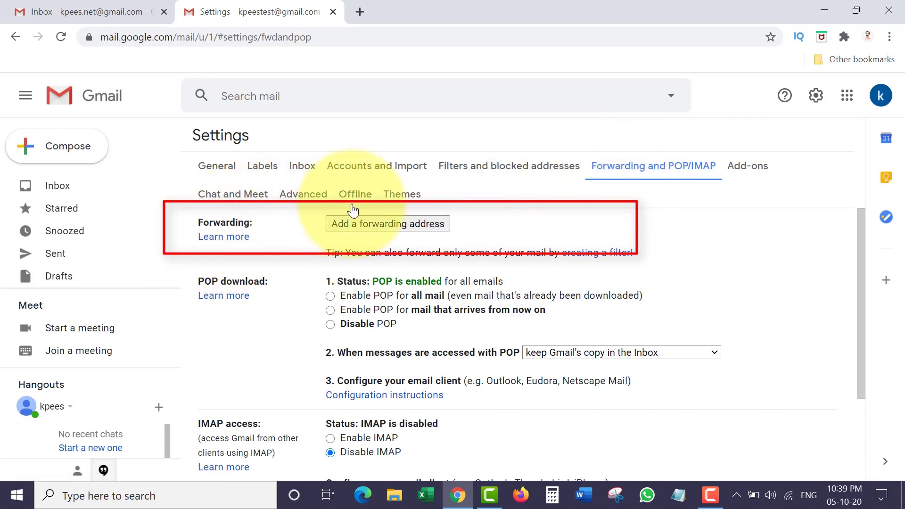
left_click(382, 222)
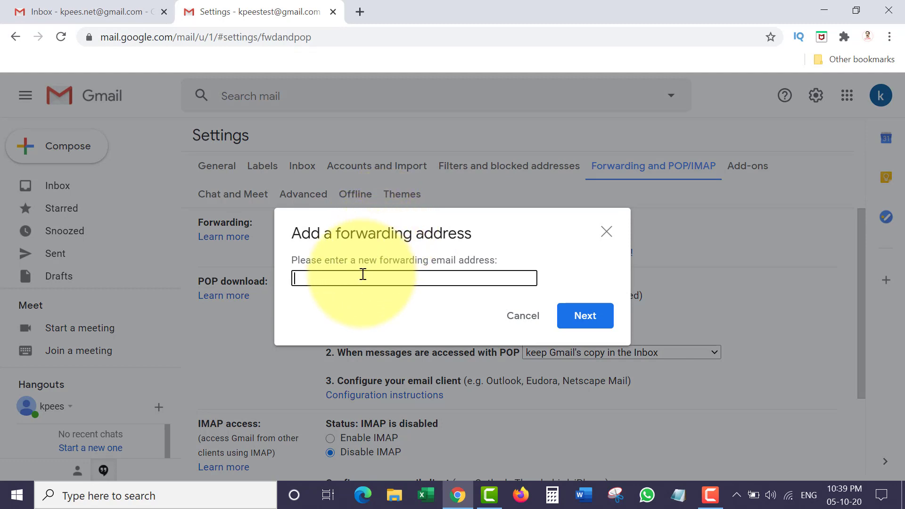
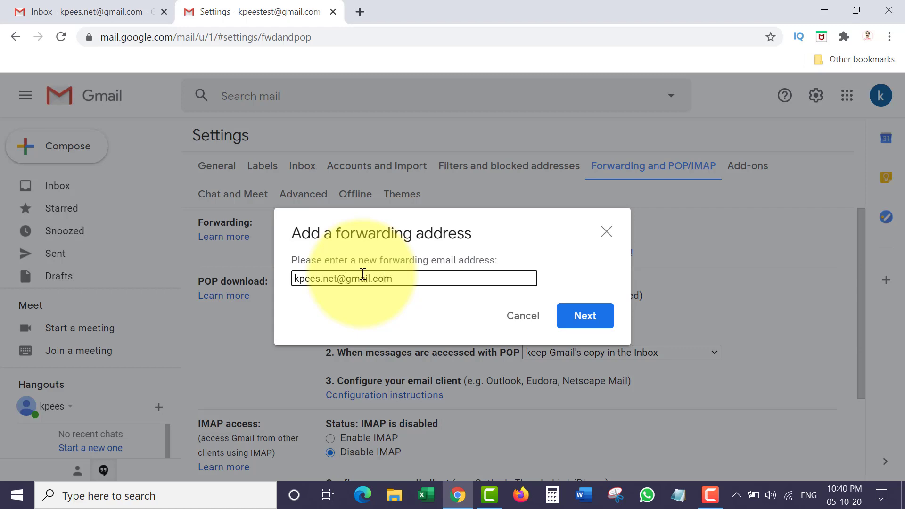
- Enter the first account's email address as the forwarding destination and submit it
left_click(585, 315)
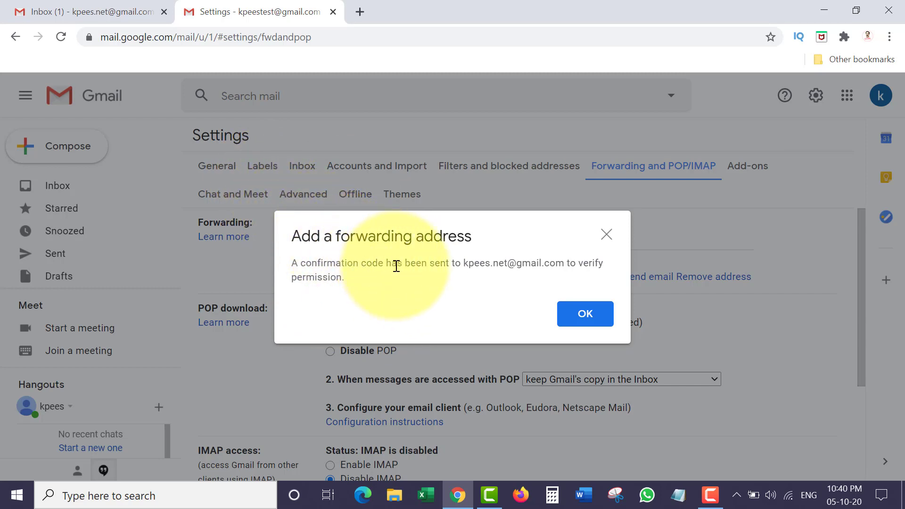
- Copy the confirmation code from the forwarding confirmation email in the receiving inbox
left_click(585, 313)
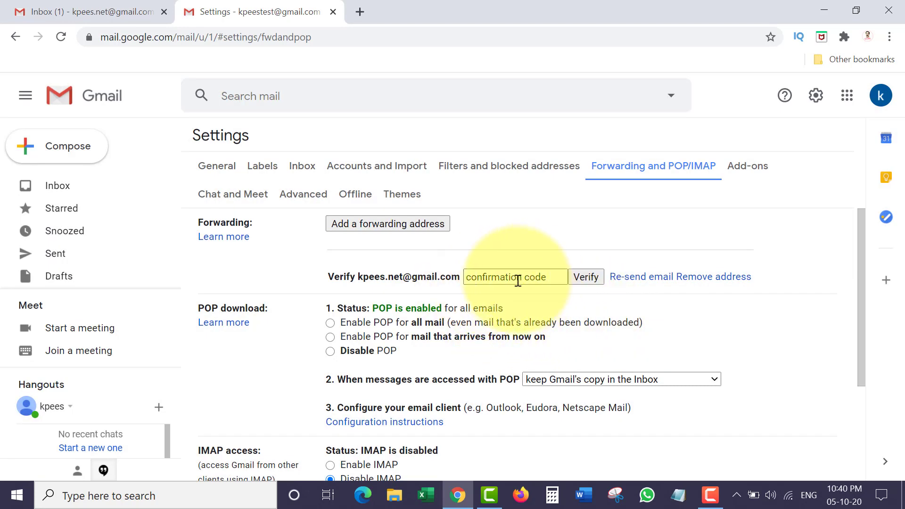
left_click(64, 14)
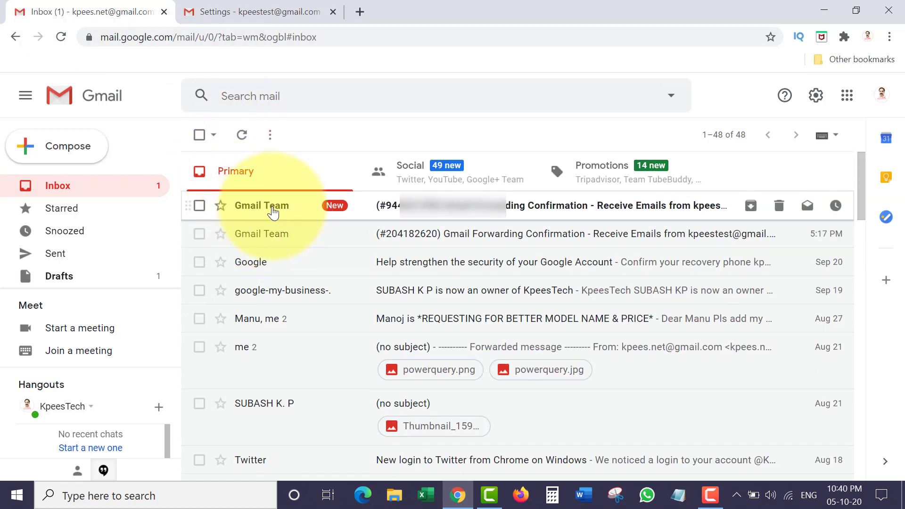
mouse_move(272, 212)
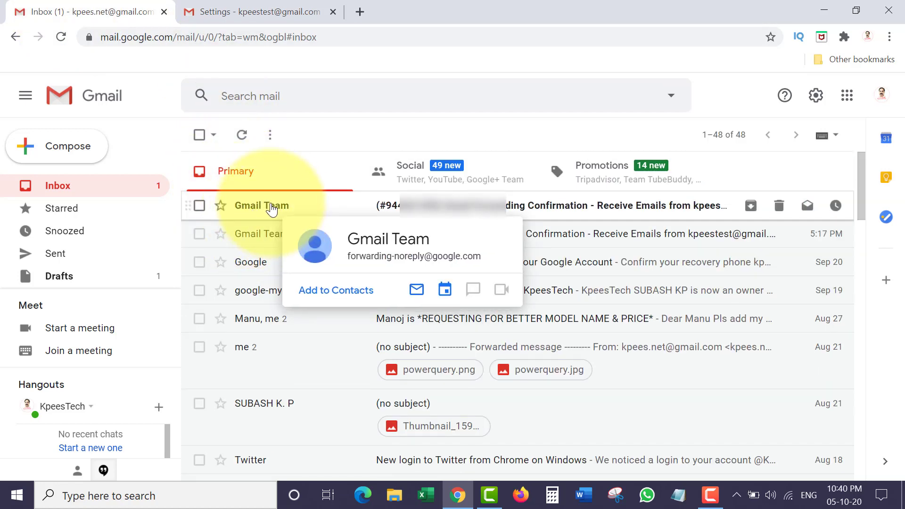
left_click(269, 207)
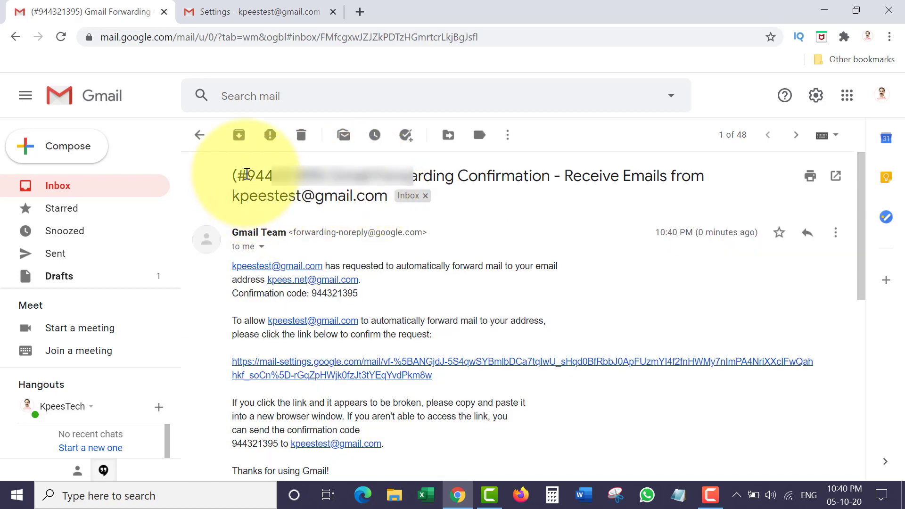
left_click_drag(246, 174, 311, 173)
key("ctrl+c")
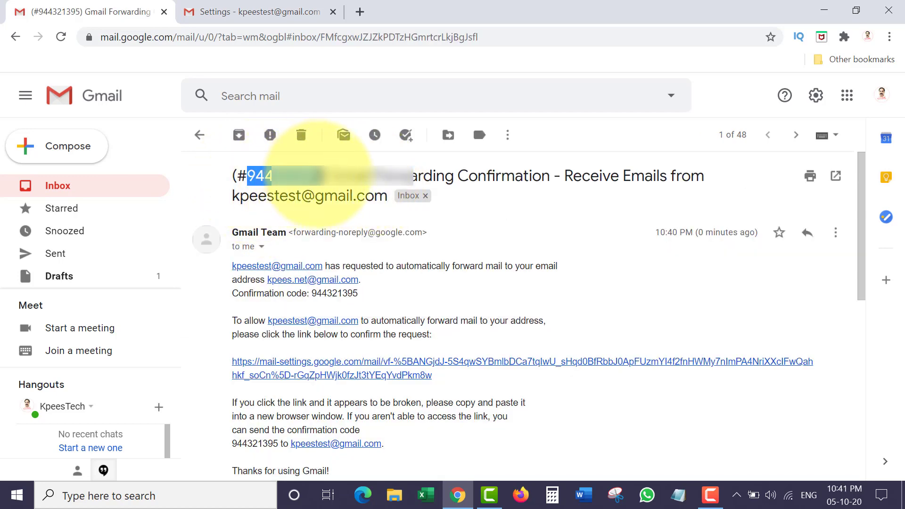
- Paste the code into the Settings verification field and verify the forwarding address
key("ctrl+Tab")
left_click(526, 277)
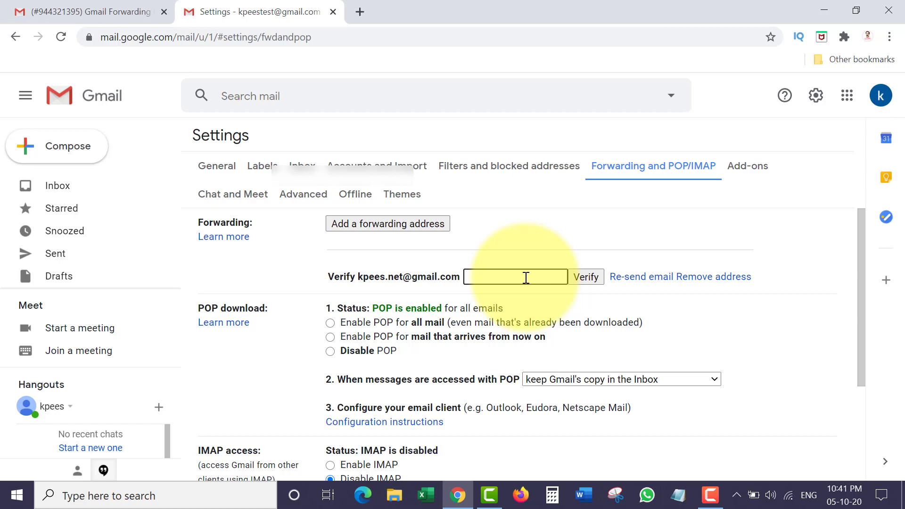
key("ctrl+v")
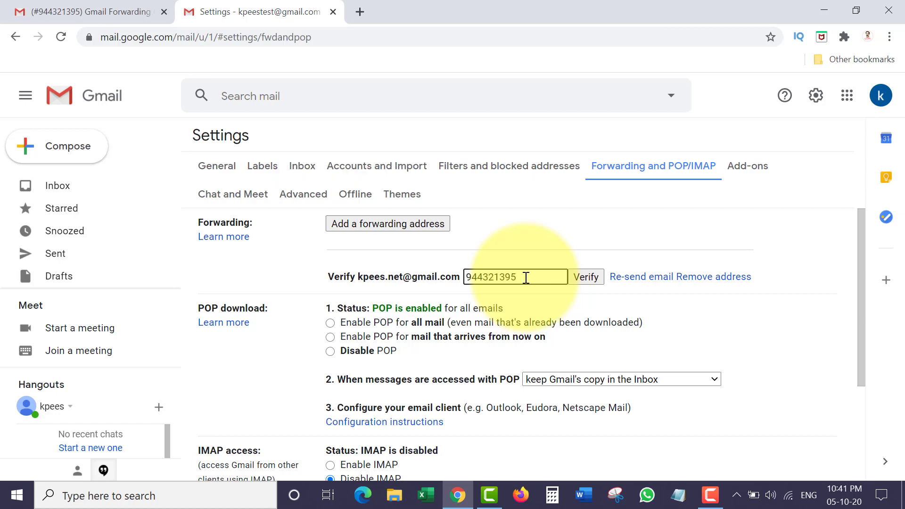
left_click(585, 277)
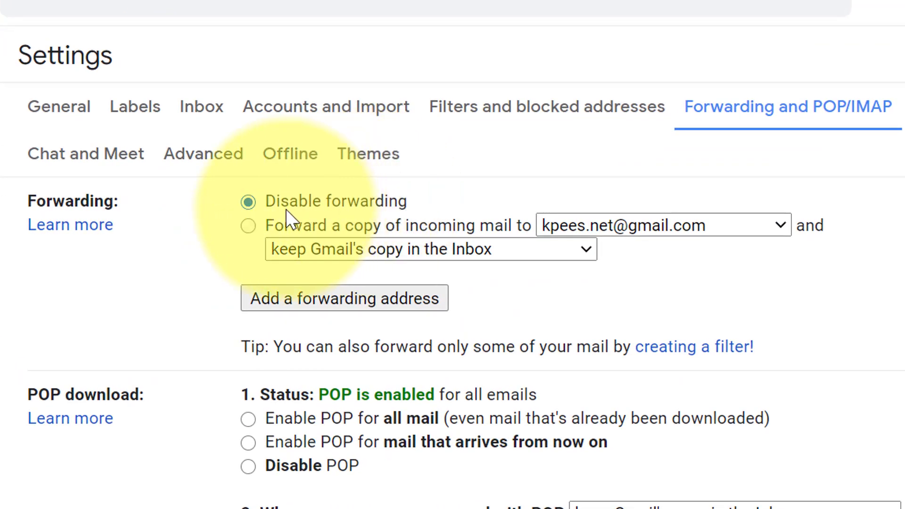
- Turn on 'Forward a copy of incoming mail to' with 'keep Gmail's copy in the Inbox' and save changes
left_click(249, 227)
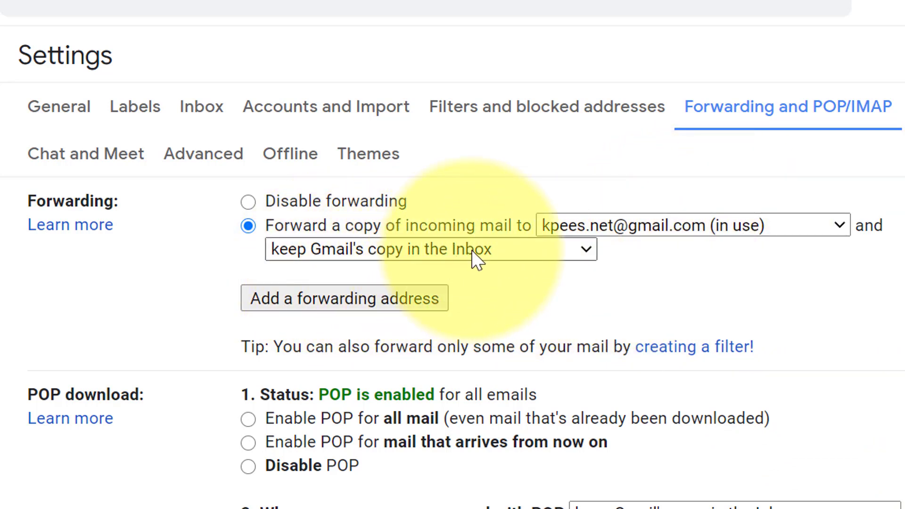
left_click(502, 255)
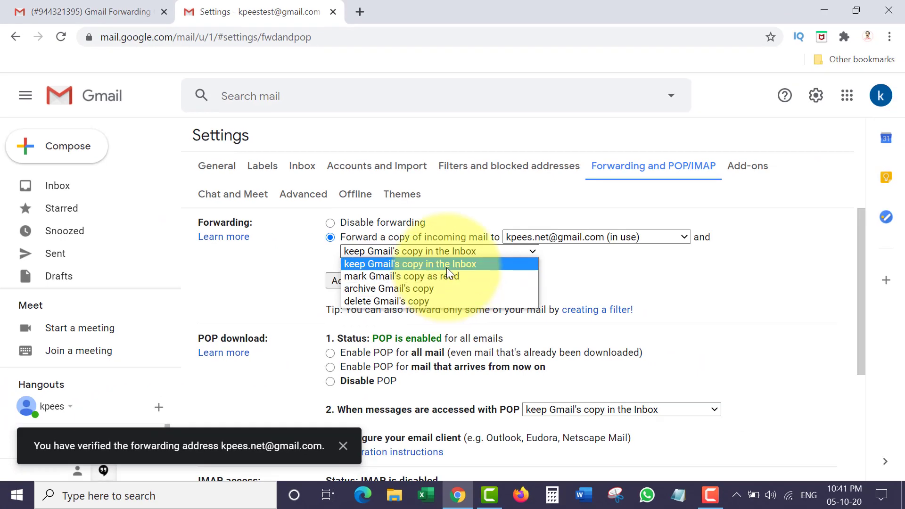
left_click(446, 267)
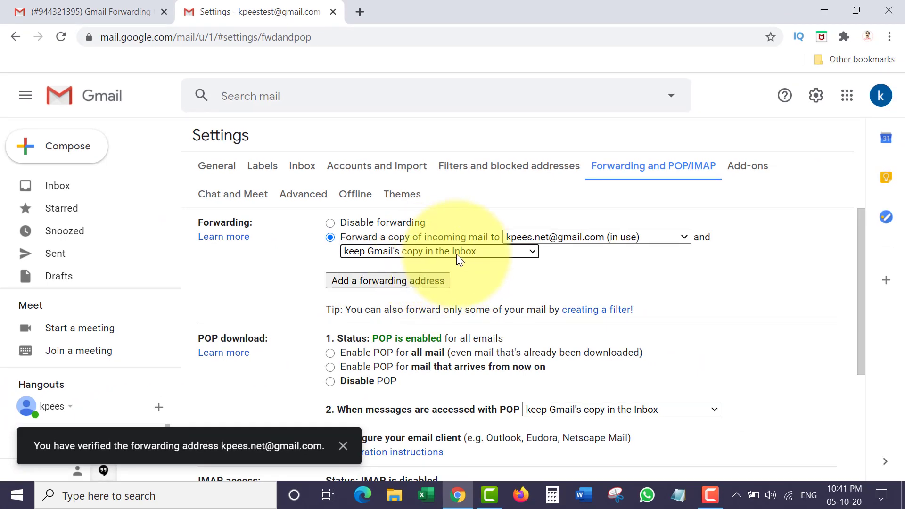
left_click_drag(858, 283, 866, 400)
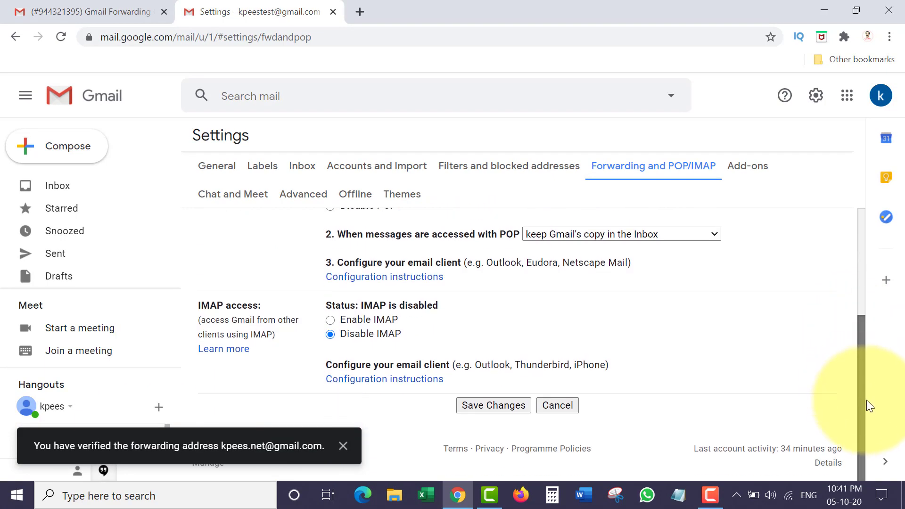
left_click(479, 406)
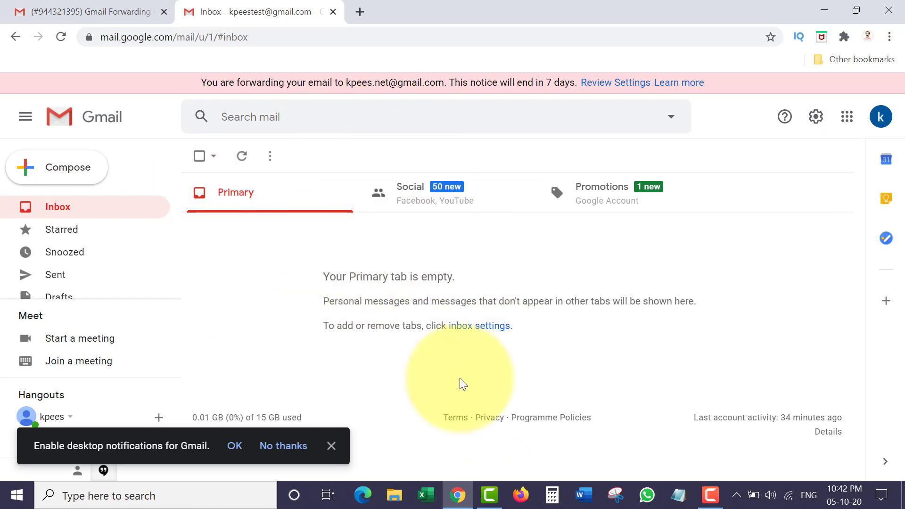
- Open the forwarded 'Test' email in the receiving inbox and check its sender and recipient details
left_click(98, 10)
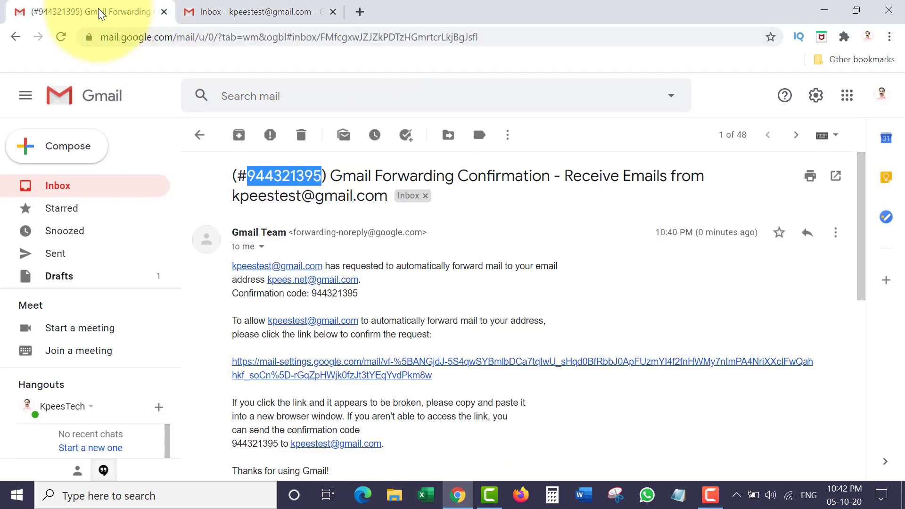
left_click(61, 188)
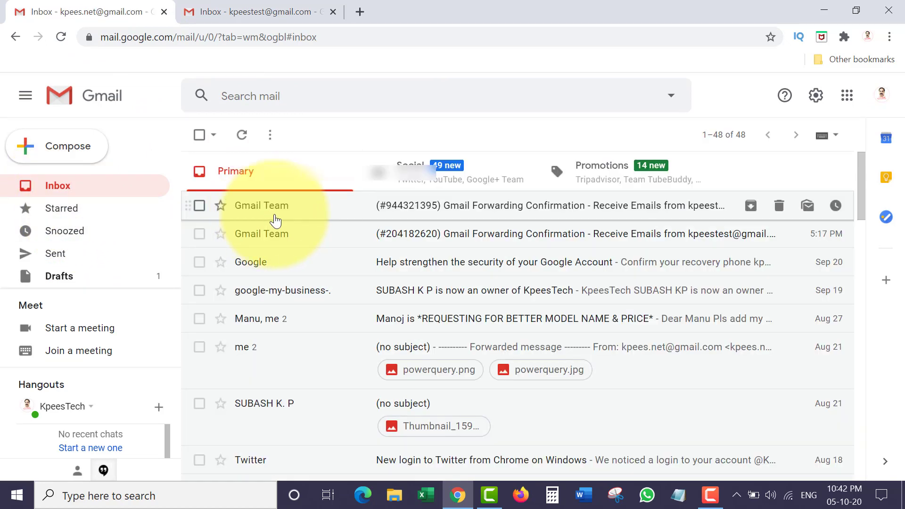
left_click(225, 11)
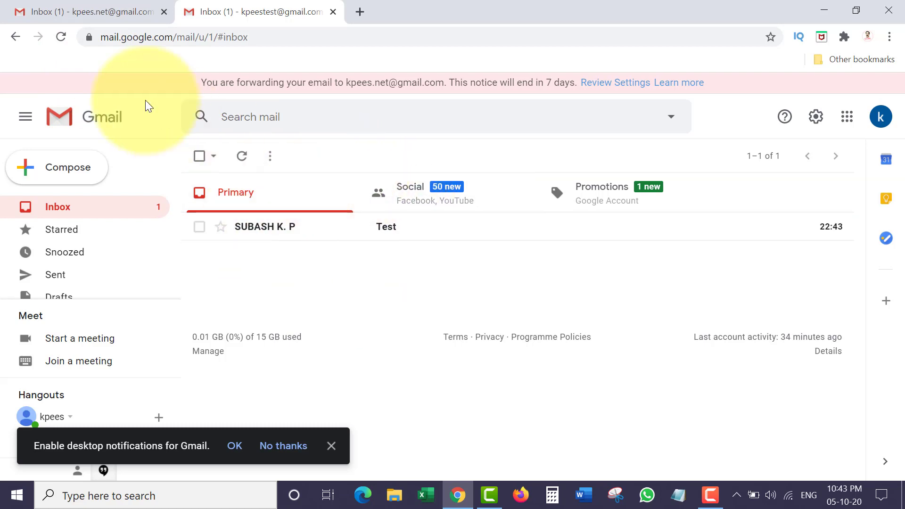
left_click(66, 15)
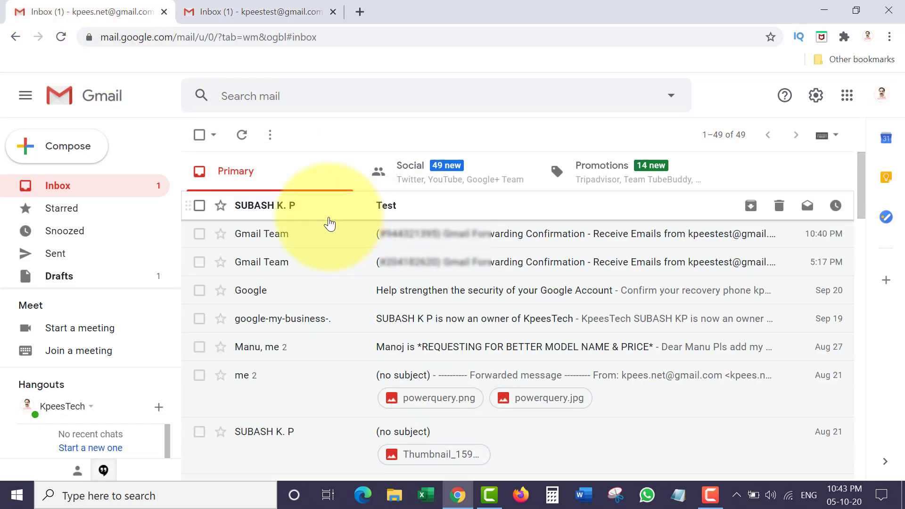
left_click(269, 208)
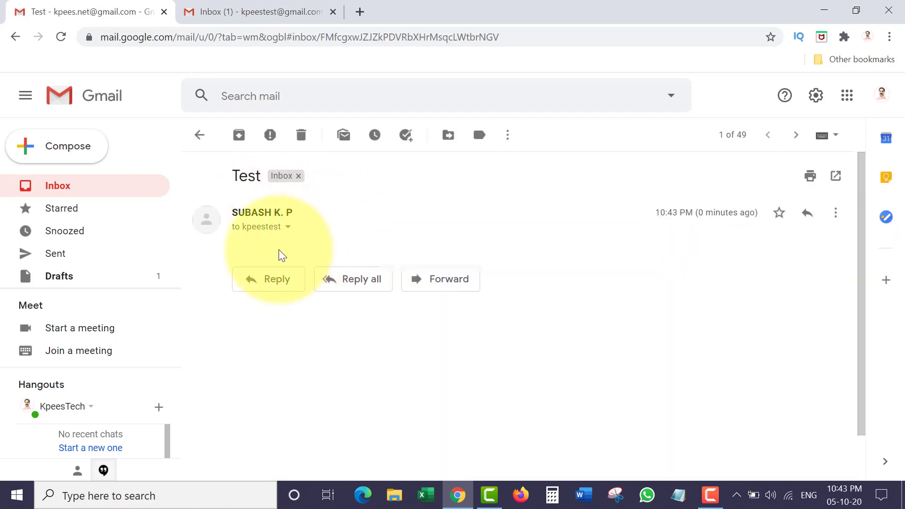
left_click(287, 227)
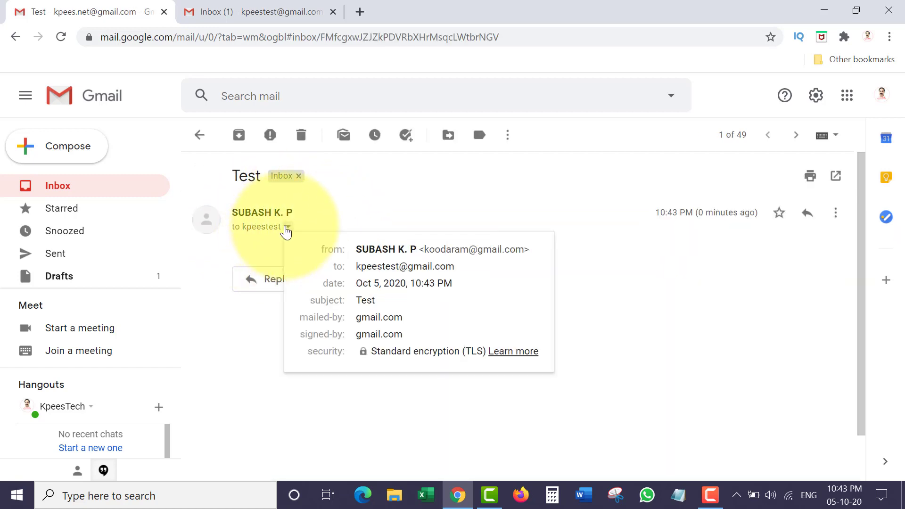
left_click(242, 250)
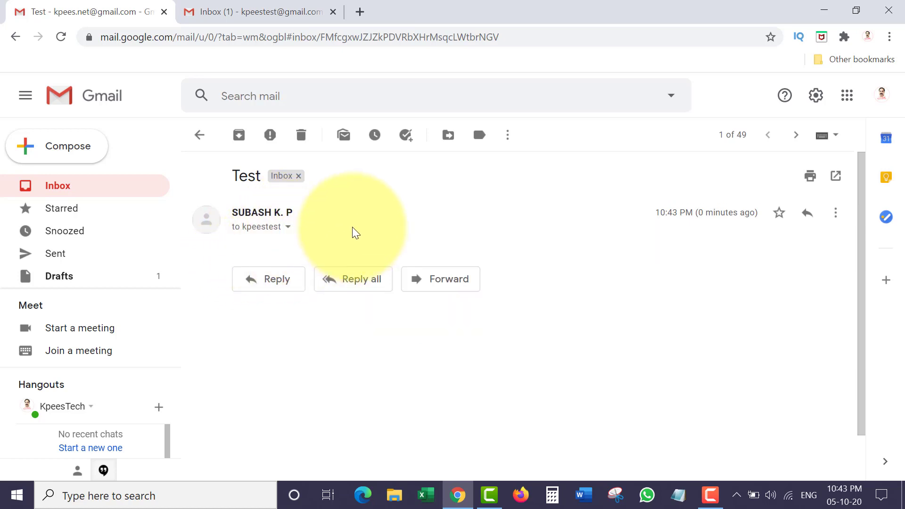